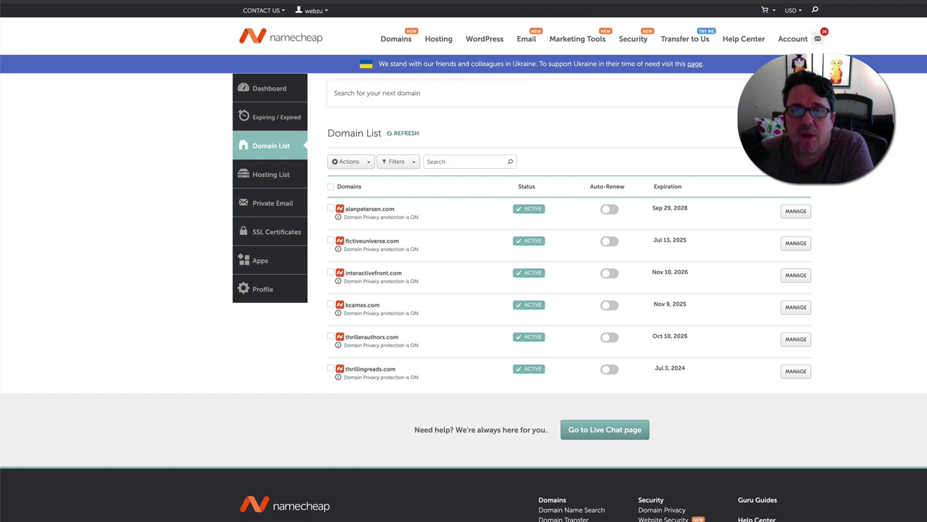
- Add a website in DreamHost using the already registered domain kcames.com, and confirm ownership of the domain
left_click(648, 6)
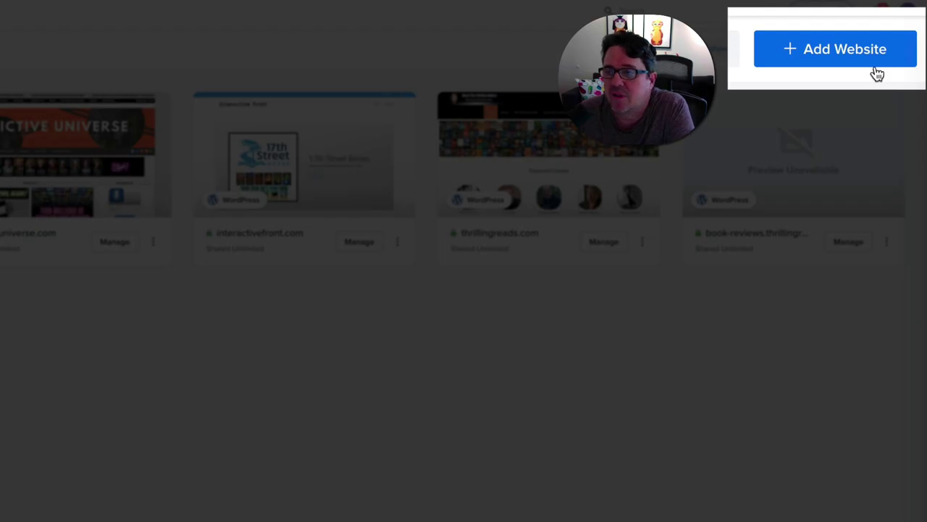
left_click(832, 50)
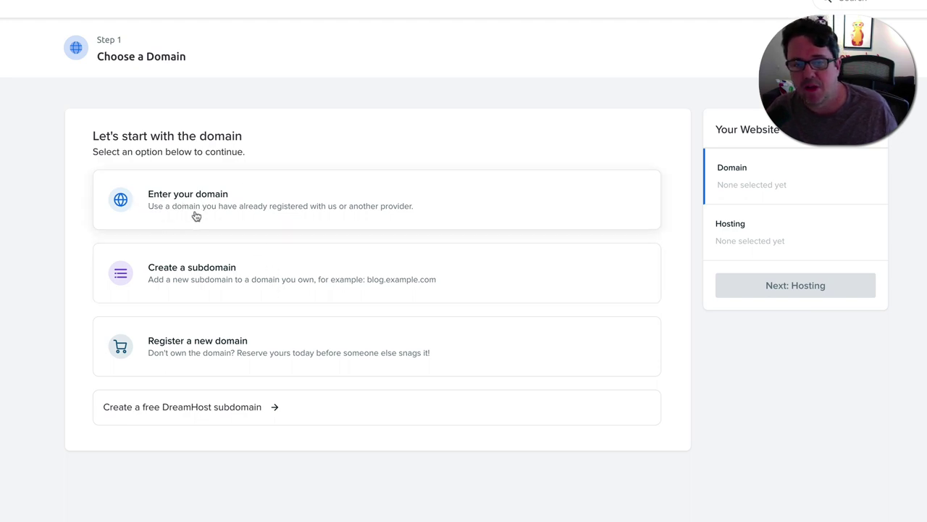
left_click(401, 215)
left_click(307, 224)
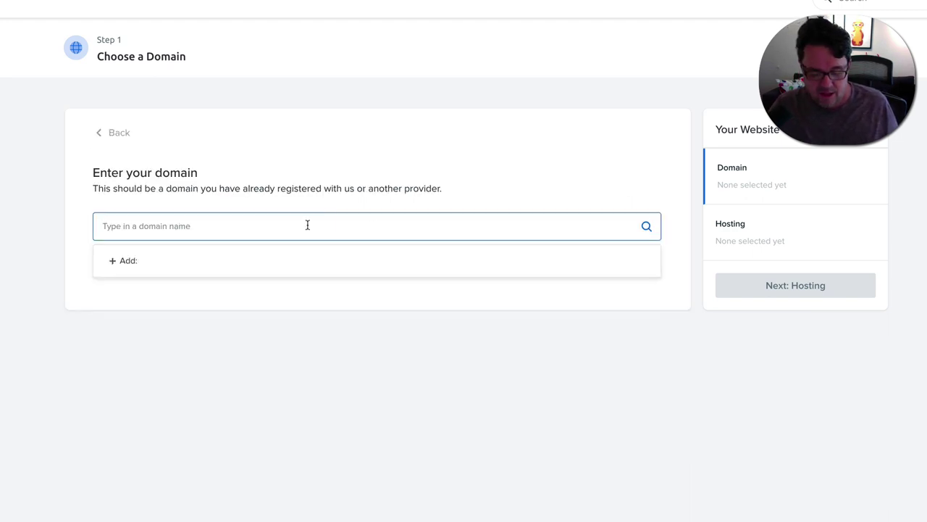
type("kcames.com")
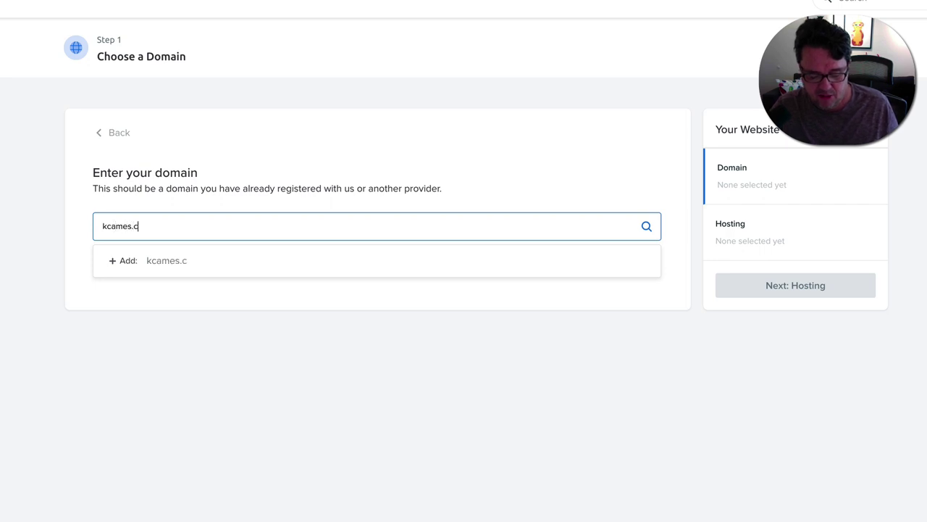
left_click(188, 263)
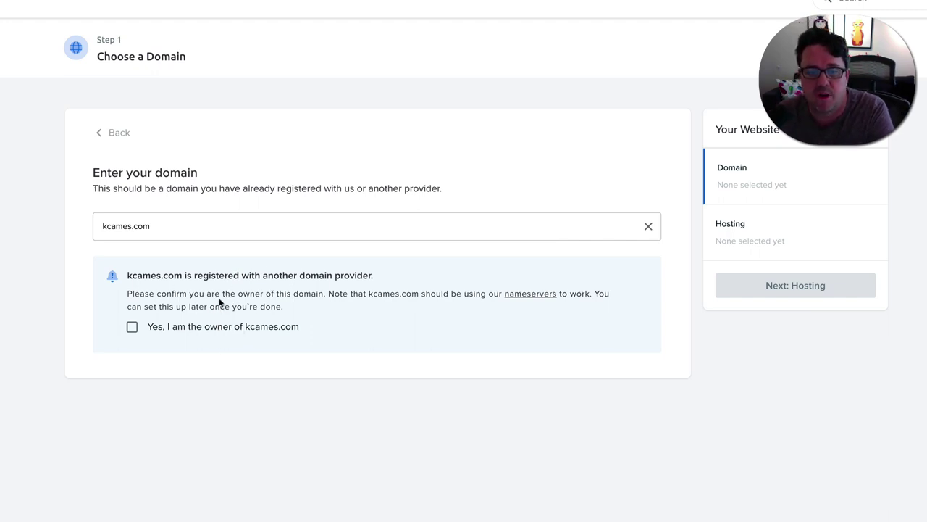
left_click(132, 327)
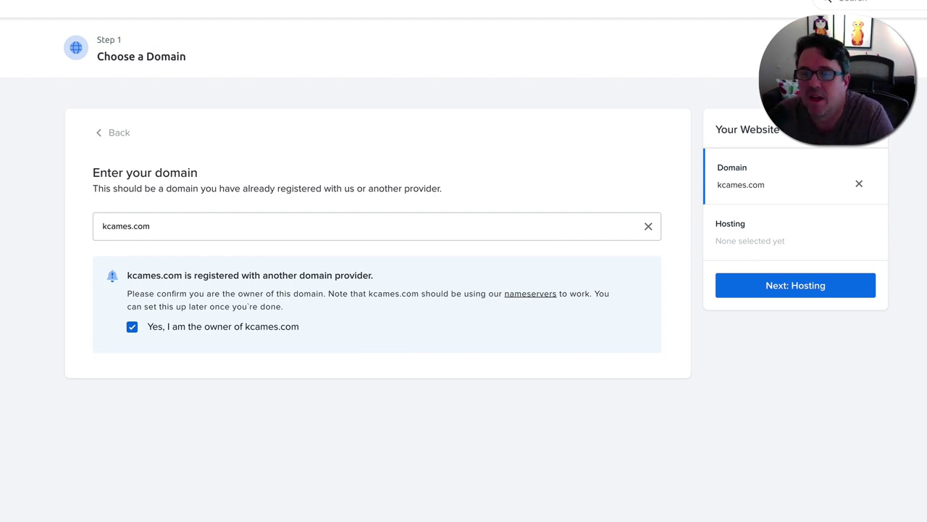
- Connect kcames.com to the hosted Shared Unlimited plan and set up the website
left_click(795, 286)
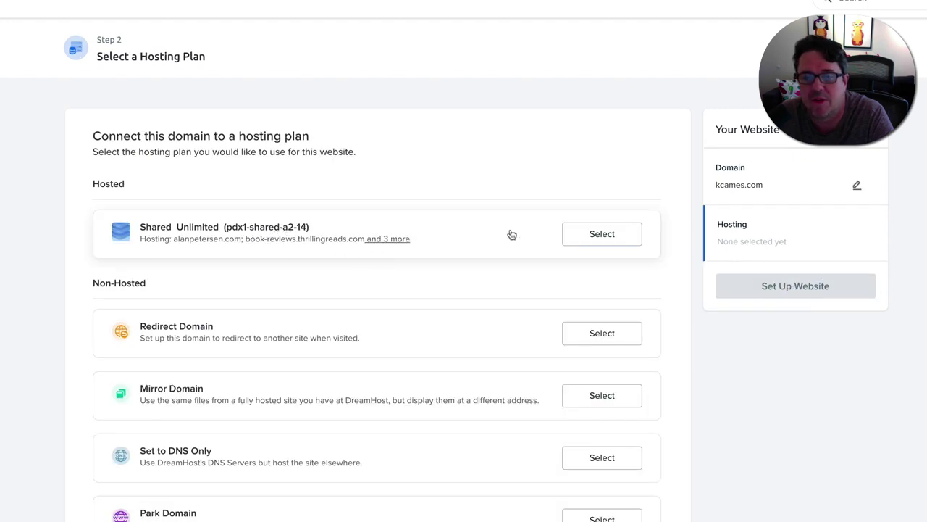
left_click(615, 237)
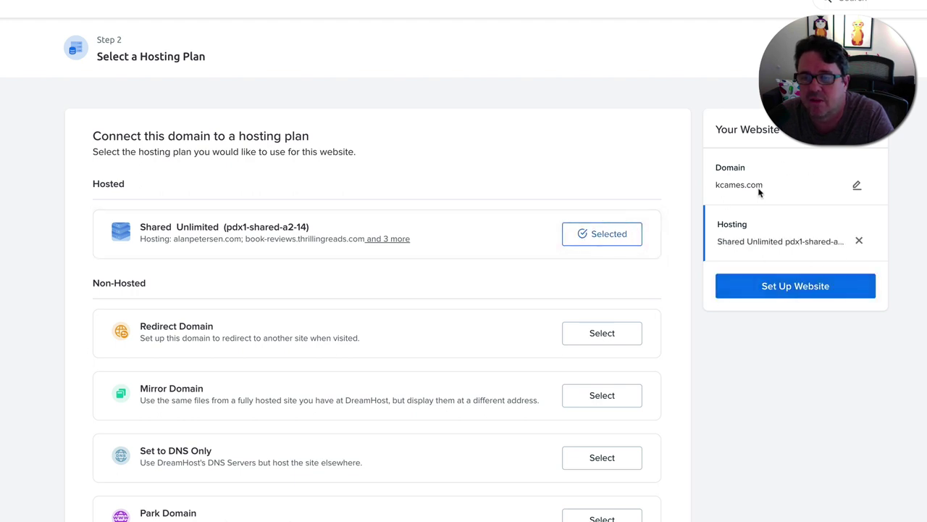
left_click(794, 289)
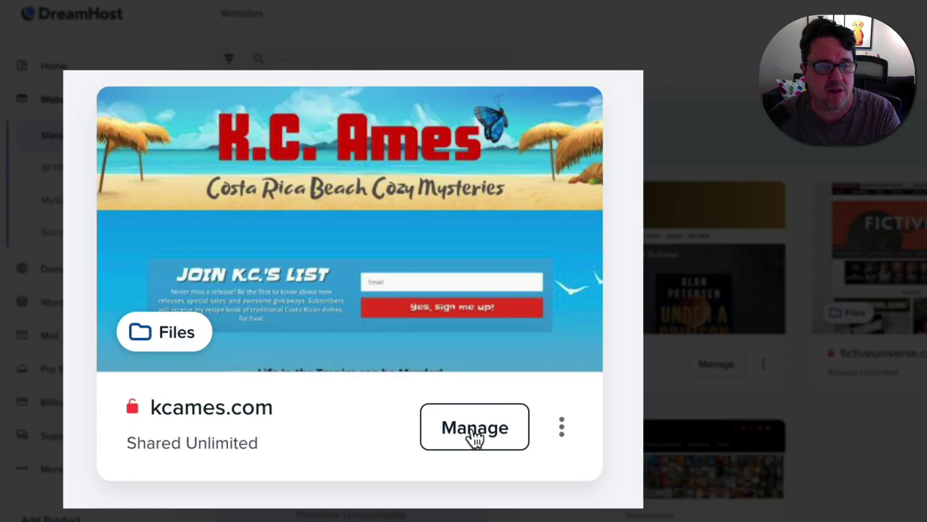
- Start a WordPress installation from the management page of kcames.com and choose kcames.com as its domain
left_click(418, 363)
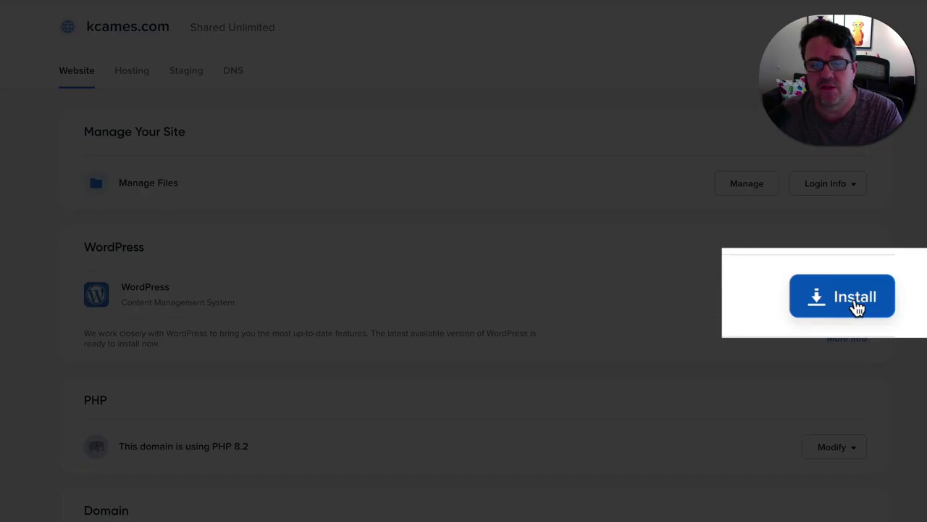
left_click(858, 308)
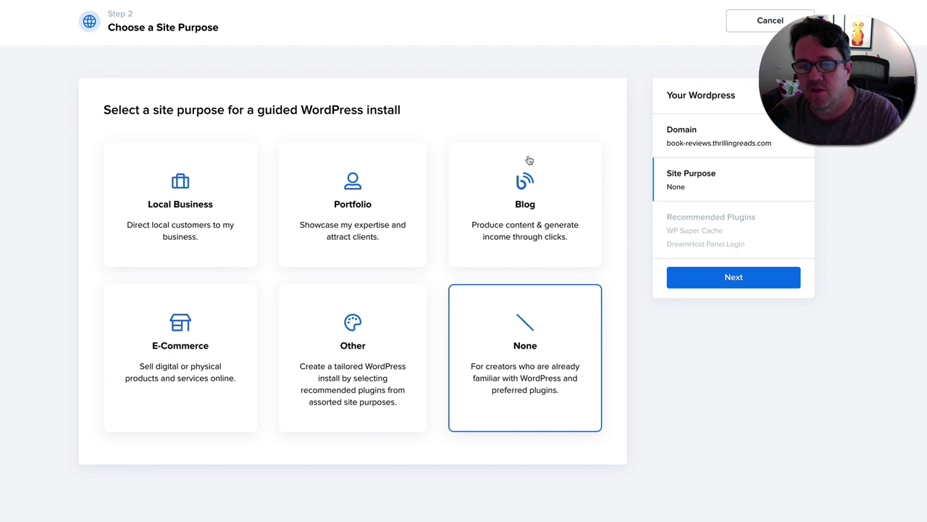
left_click(703, 142)
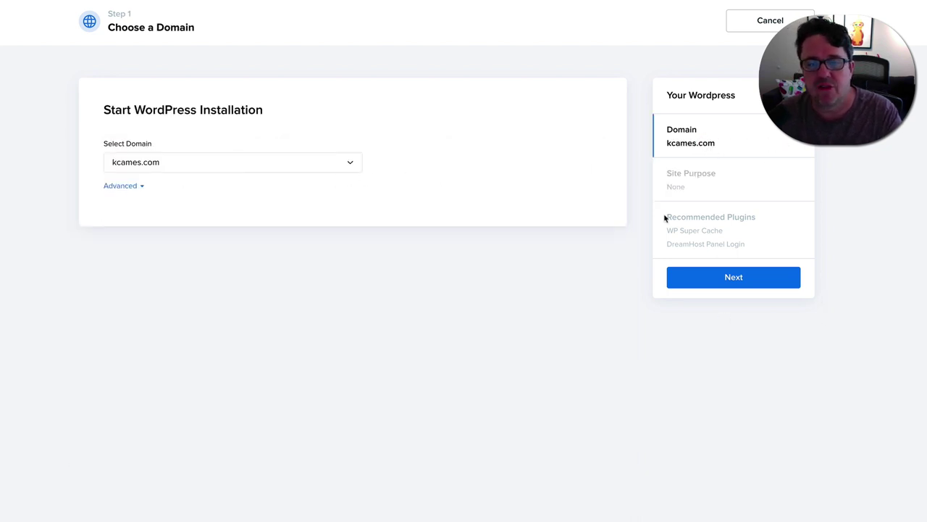
- Install WordPress with site purpose None plus WP Super Cache and DreamHost Panel Login, and open the management page of kcames.com
left_click(737, 278)
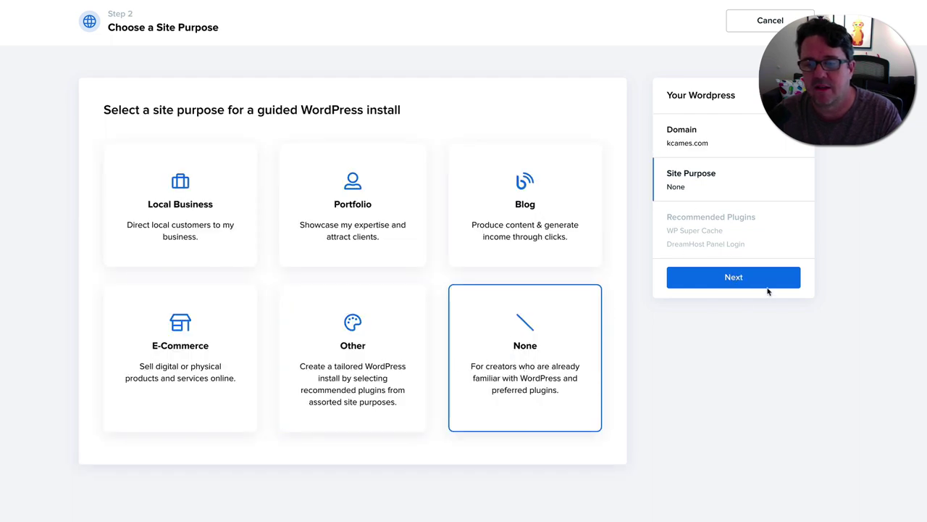
left_click(751, 281)
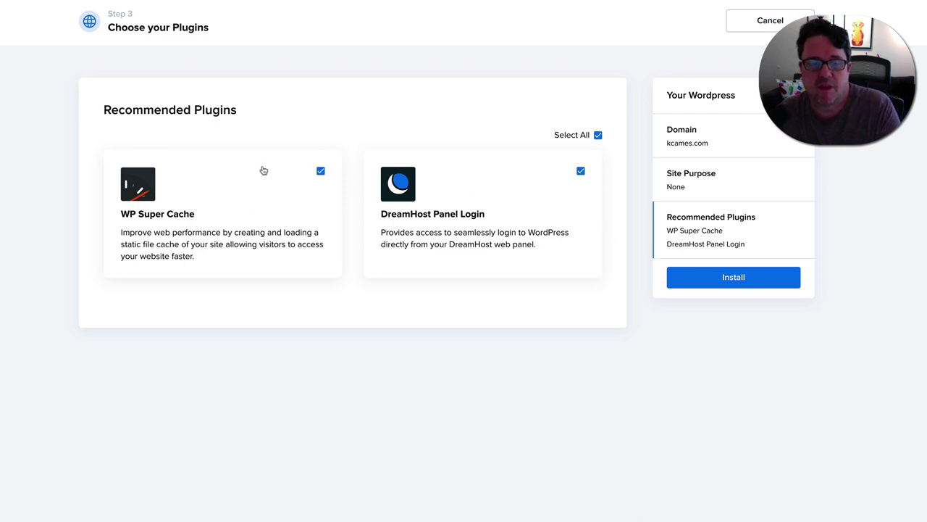
left_click(731, 278)
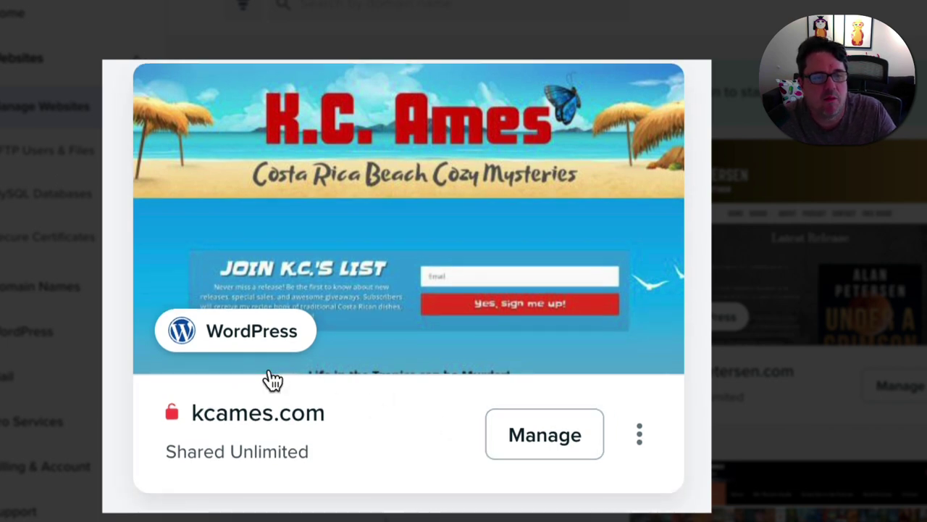
left_click(519, 437)
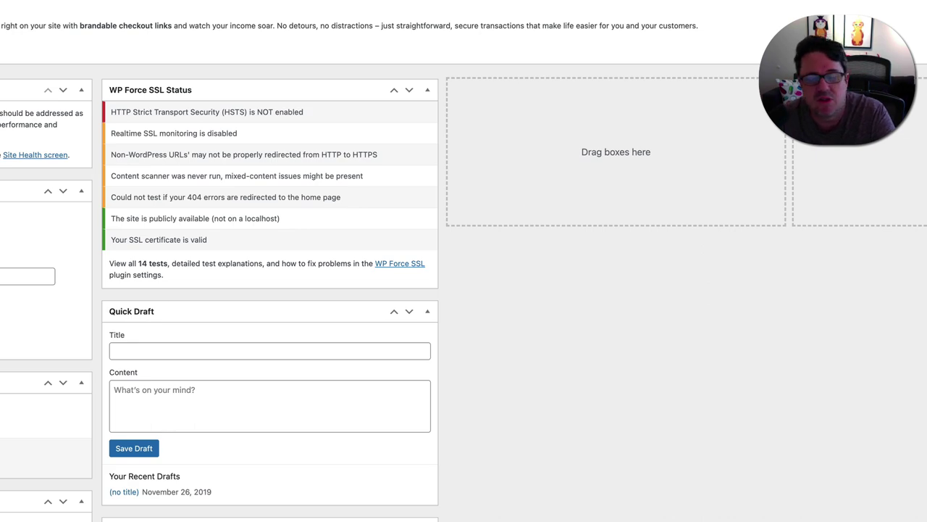
- In the existing site's WordPress admin, search plugins for "dreamhost" and install and activate DreamHost Automated Migration
mouse_move(34, 280)
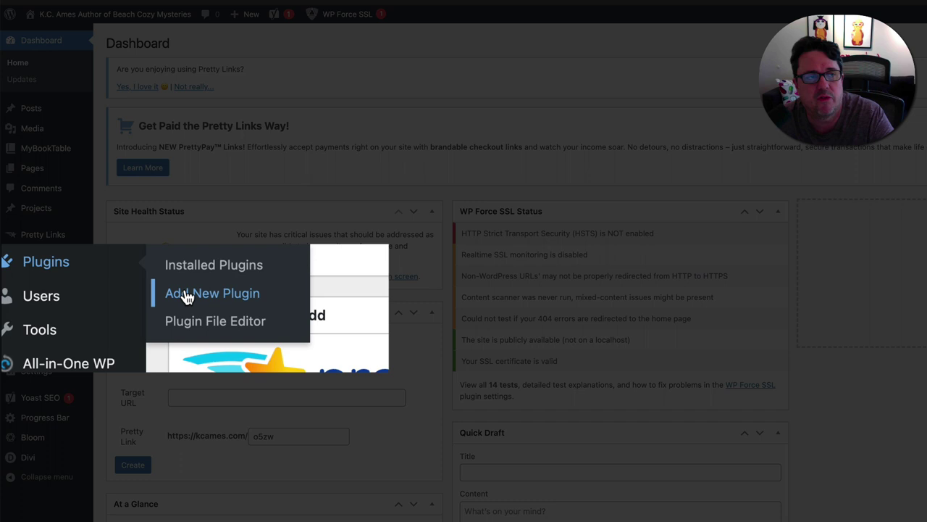
left_click(187, 297)
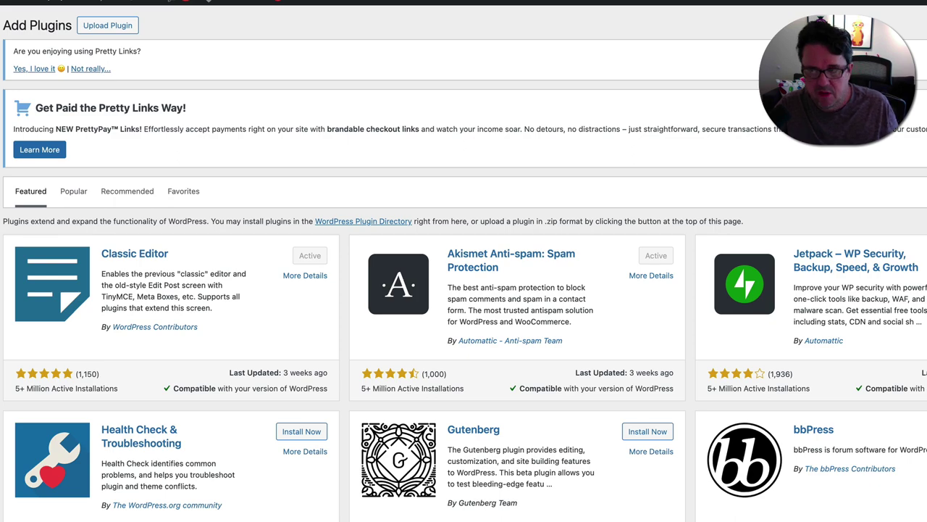
type("dreamhos")
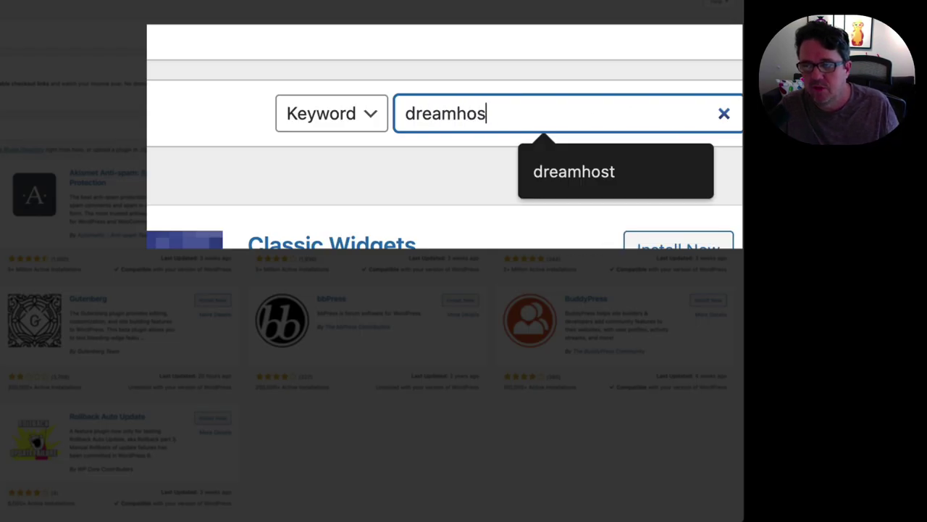
type("t")
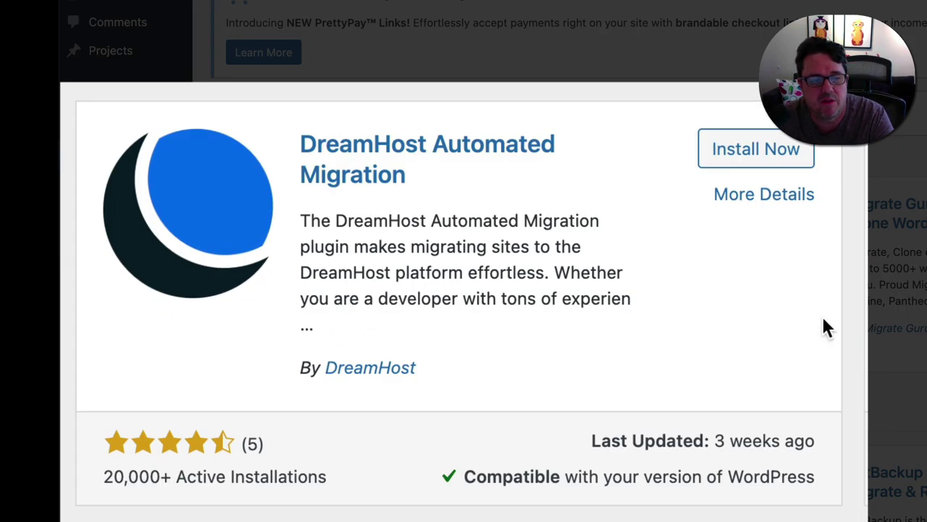
left_click(746, 163)
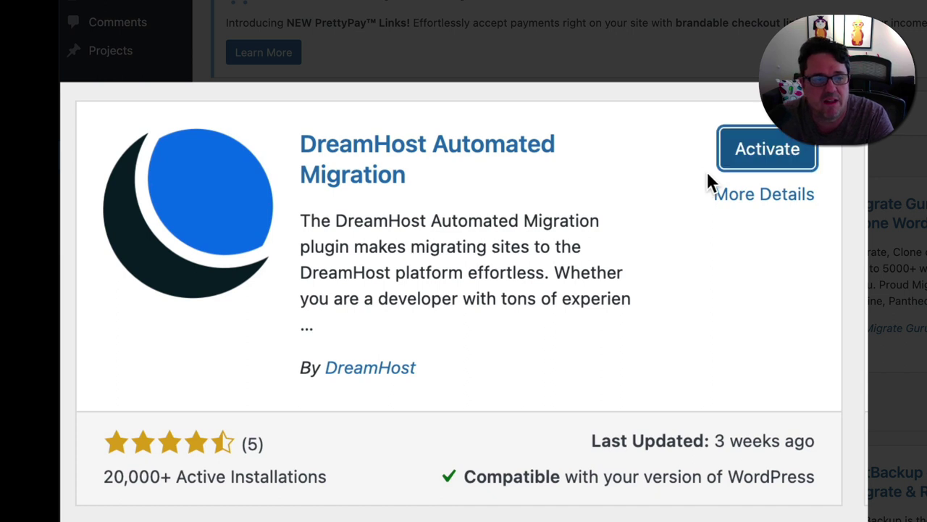
left_click(758, 145)
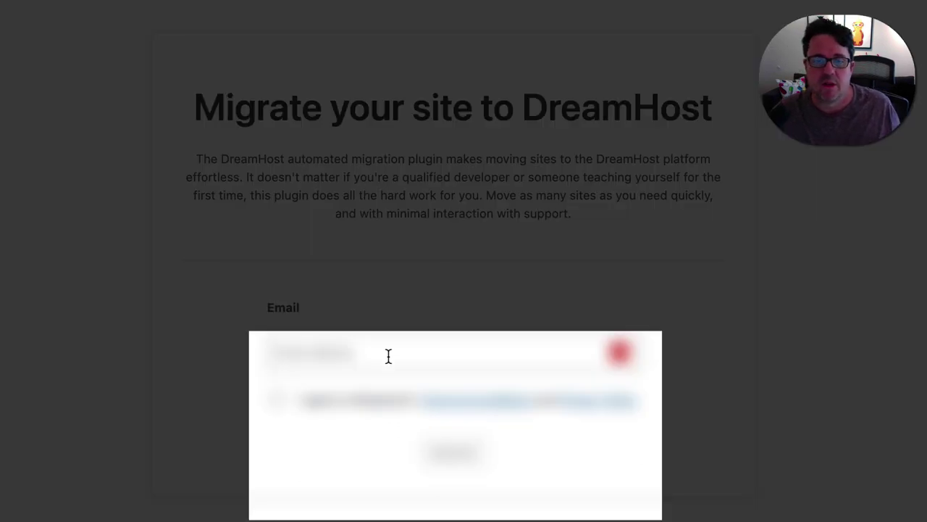
- Fill in the contact e-mail in the migration plugin, agree to the terms and privacy policy, and proceed to the migration form
left_click(388, 355)
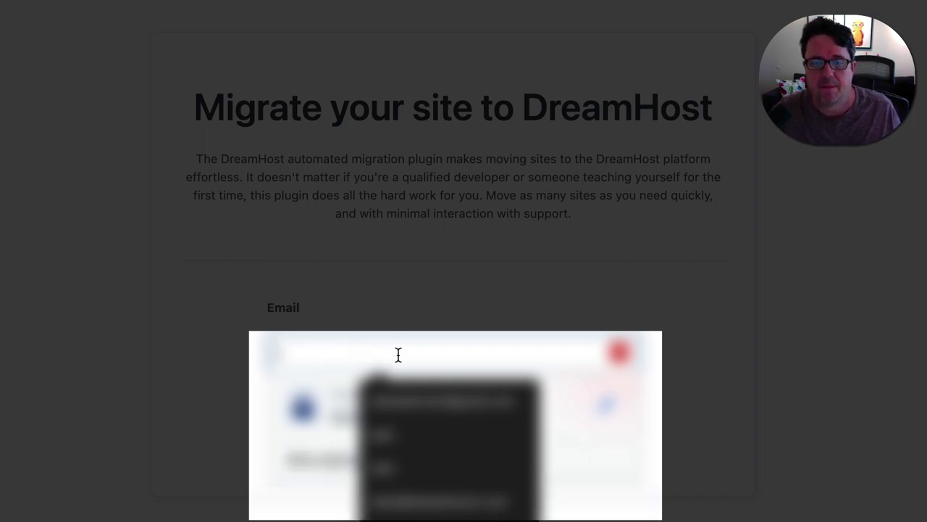
left_click(408, 405)
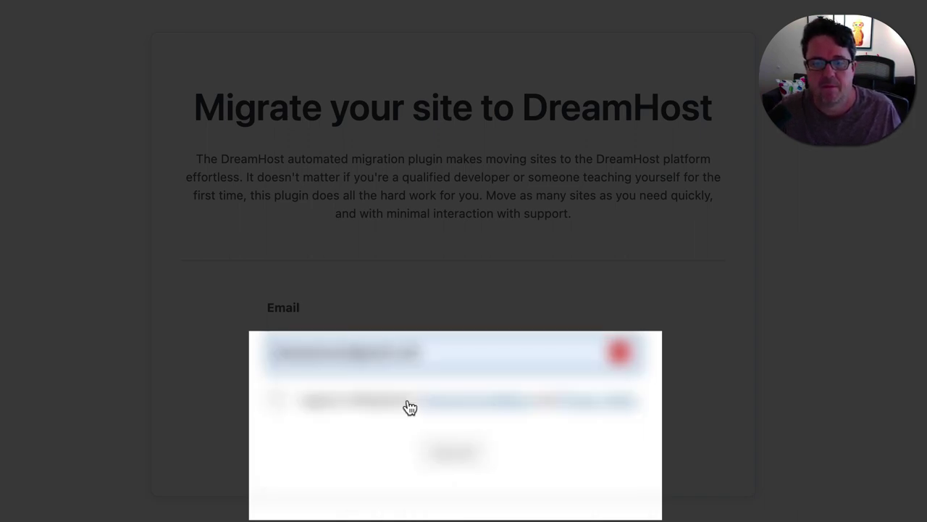
left_click(282, 404)
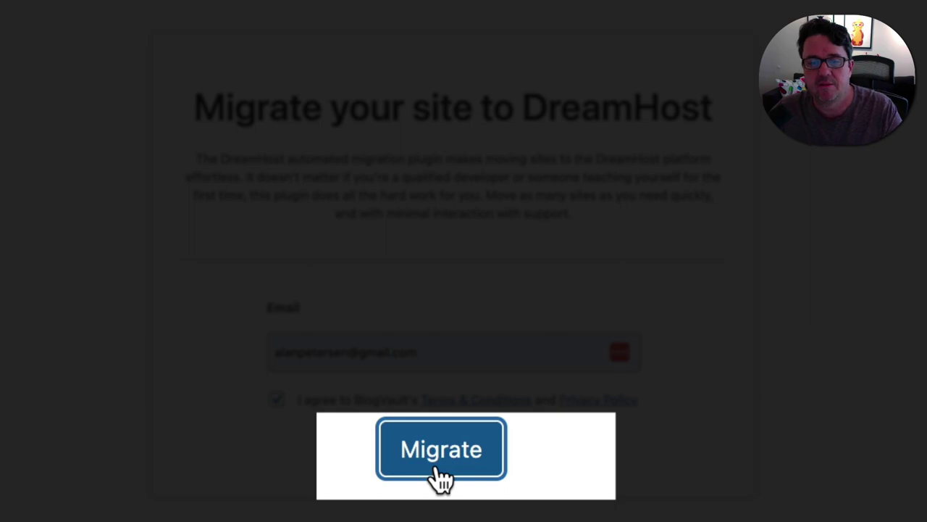
left_click(437, 462)
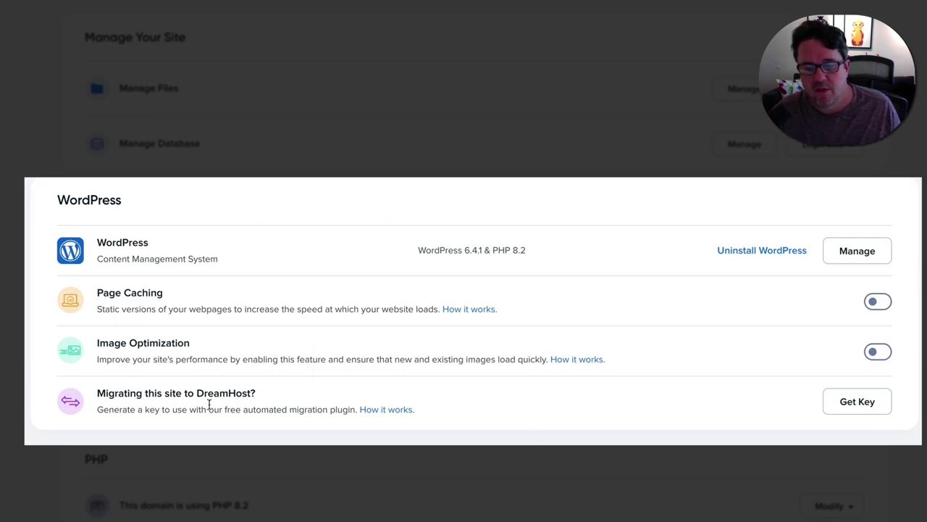
- Generate and copy the migration key for kcames.com in DreamHost, and paste it into the Migration Key field of the migration form
left_click(869, 405)
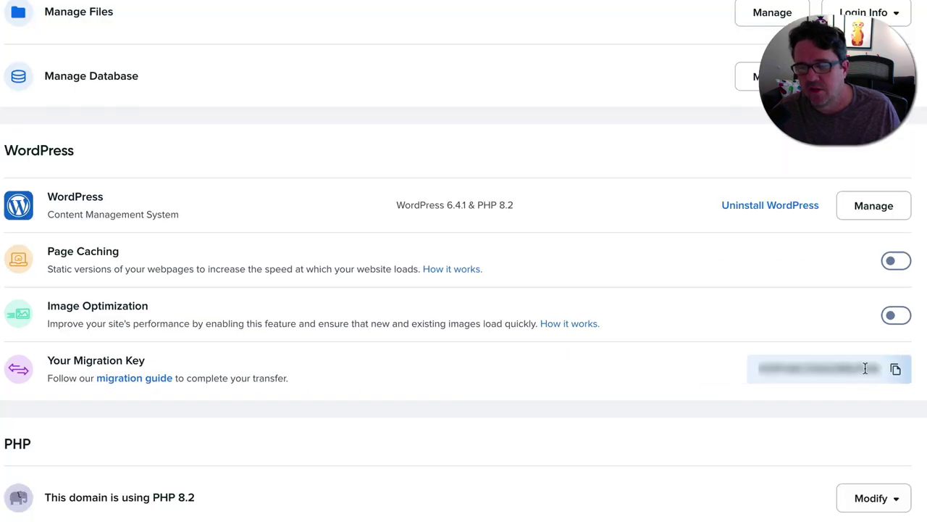
left_click(896, 370)
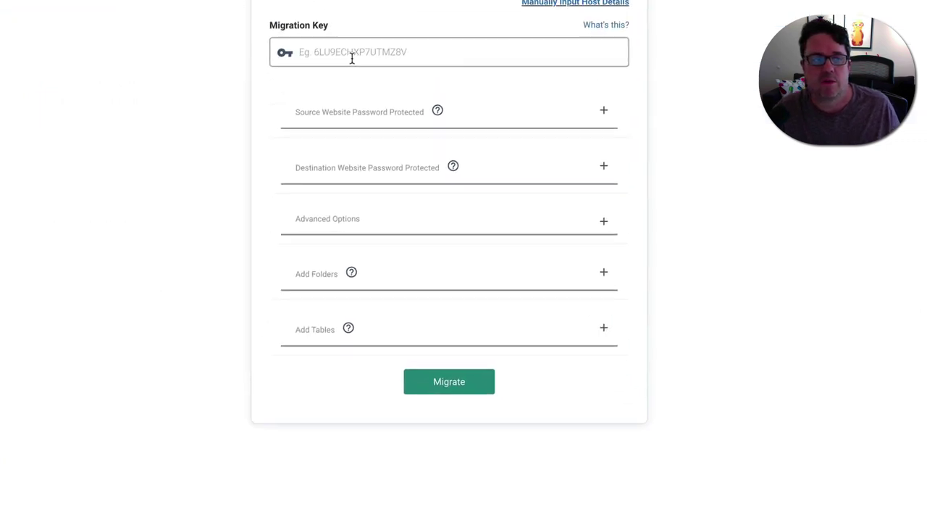
left_click(399, 114)
key("ctrl+v")
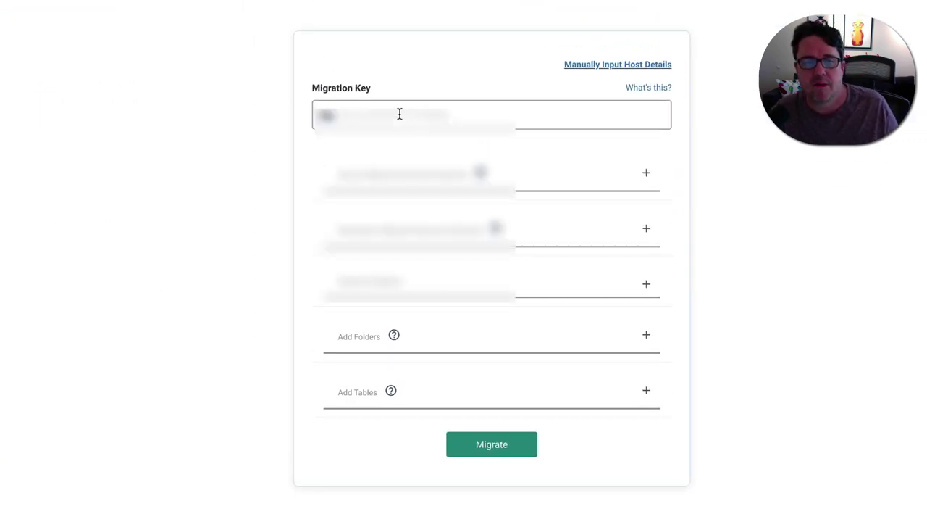
left_click(400, 113)
key("Escape")
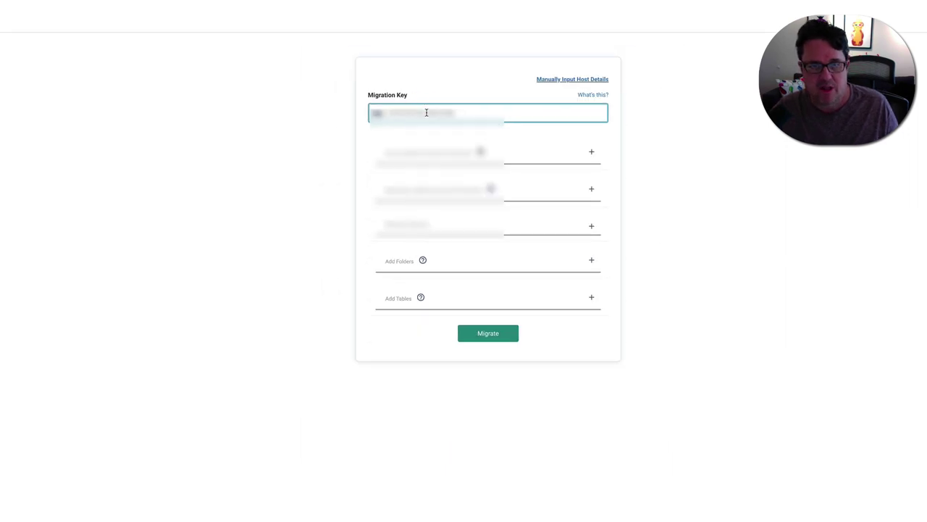
- Enter the username and password for the password-protected source website, run the migration, and visit the migrated site
left_click(481, 153)
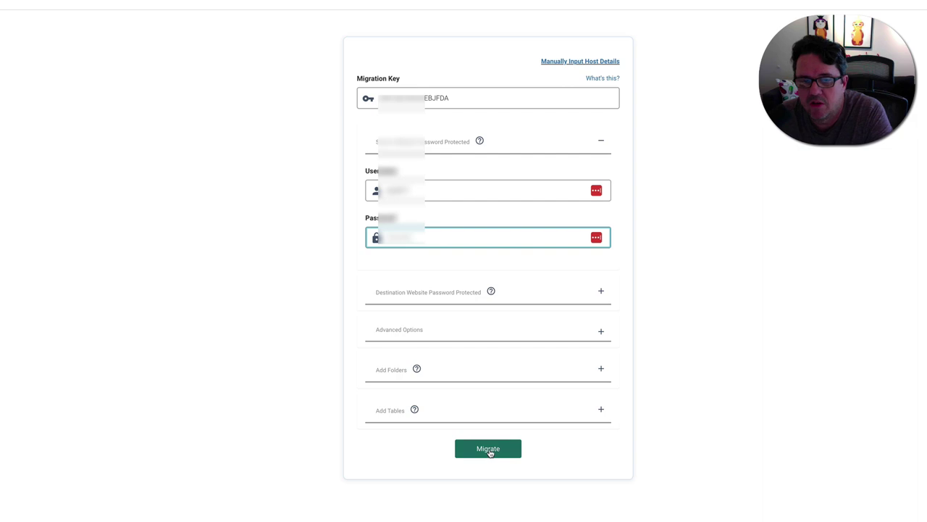
left_click(490, 449)
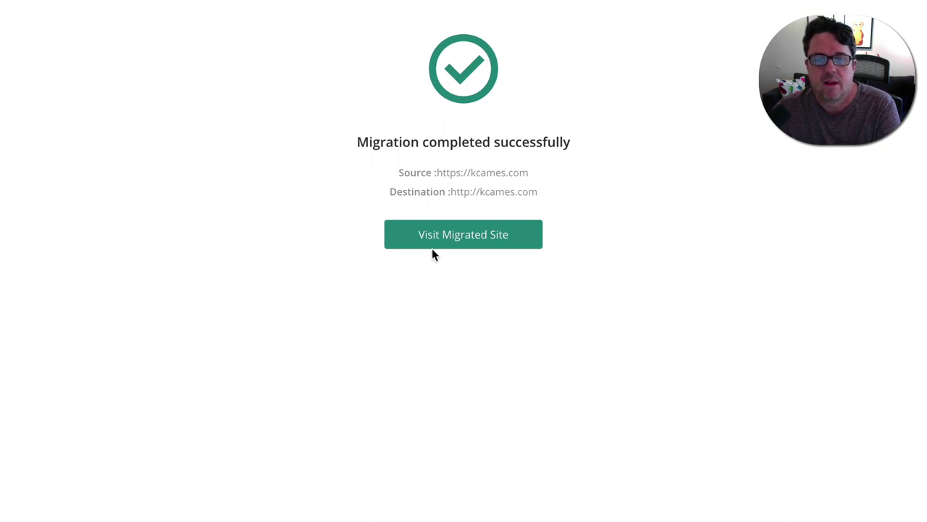
left_click(466, 232)
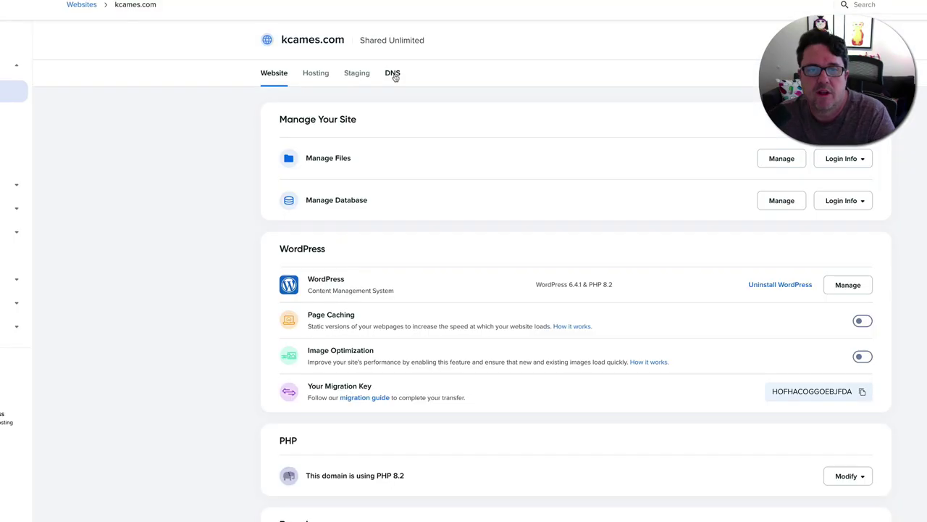
- Open the DNS settings of kcames.com in DreamHost and copy the first nameserver, ns1.dreamhost.com
left_click(395, 76)
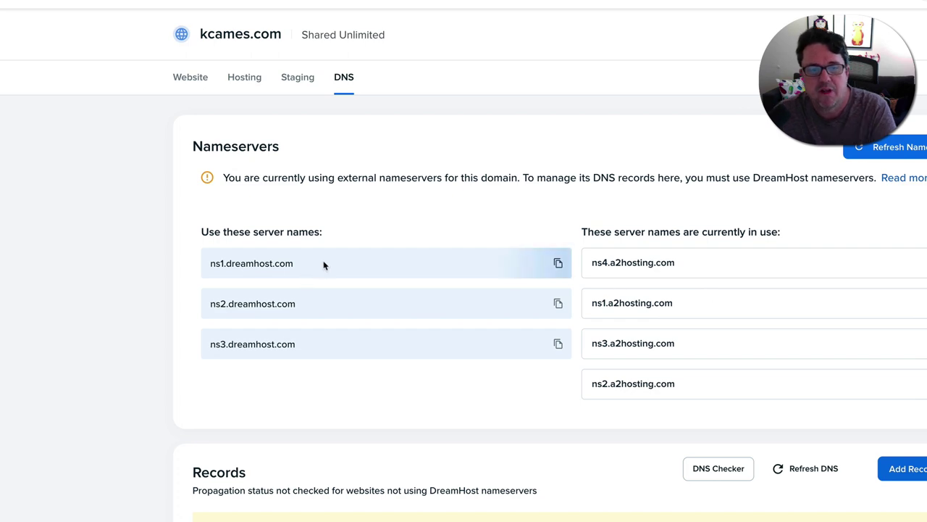
left_click_drag(299, 266, 208, 266)
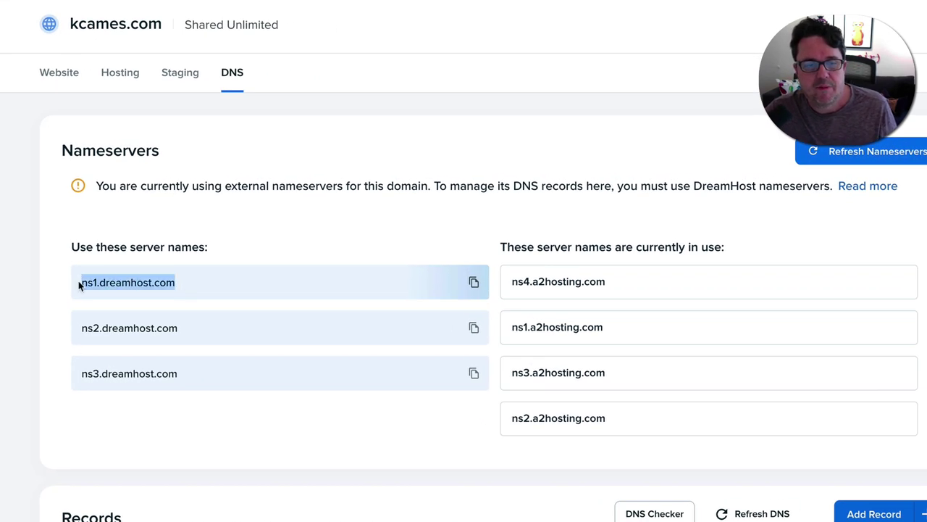
left_click_drag(78, 285, 77, 285)
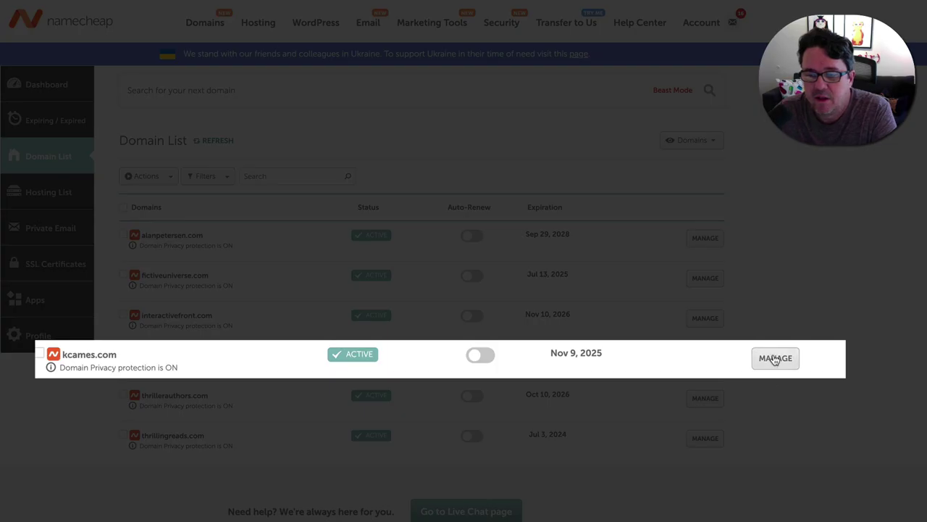
- Switch to Namecheap, open the management page for kcames.com, and set its first custom nameserver to ns1.dreamhost.com
left_click(774, 358)
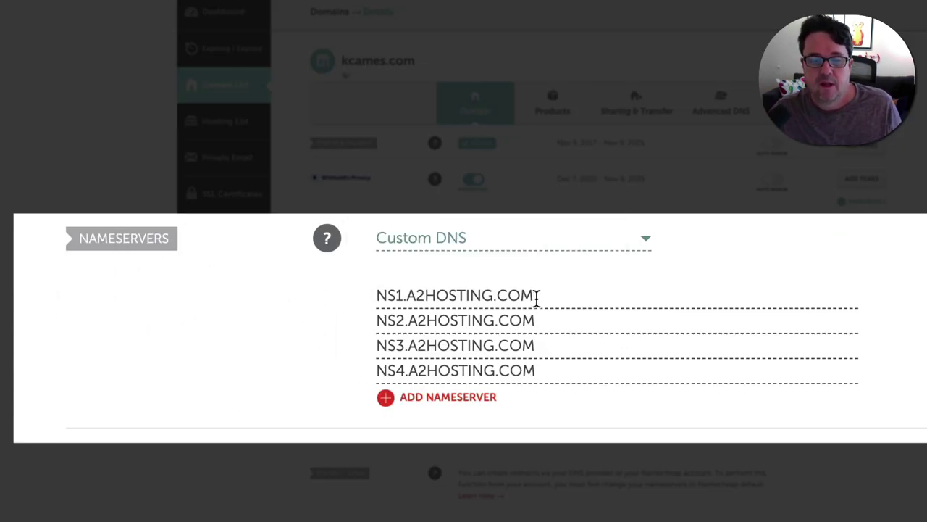
left_click_drag(536, 297, 368, 294)
key("ctrl+v")
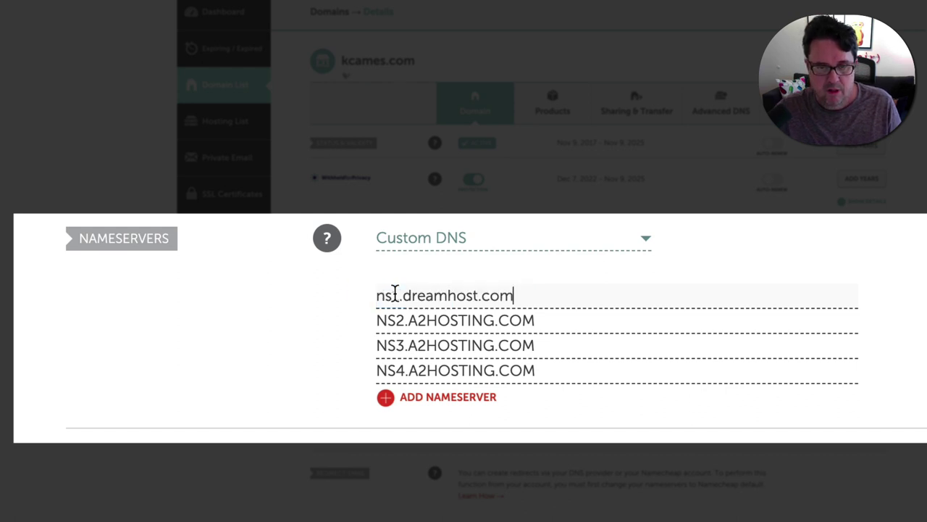
- Replace the second custom nameserver with ns2.dreamhost.com
key("Tab")
key("ctrl+v")
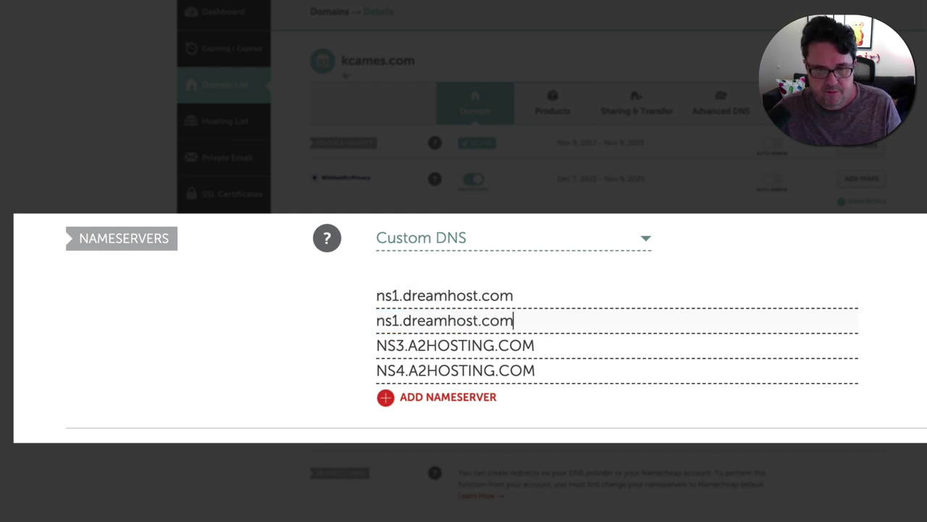
key("Left")
key("Left")
key("Left")
key("Left")
key("Left")
key("Left")
key("Left")
key("Left")
key("Left")
key("Left")
key("Left")
key("Left")
key("Left")
key("Left")
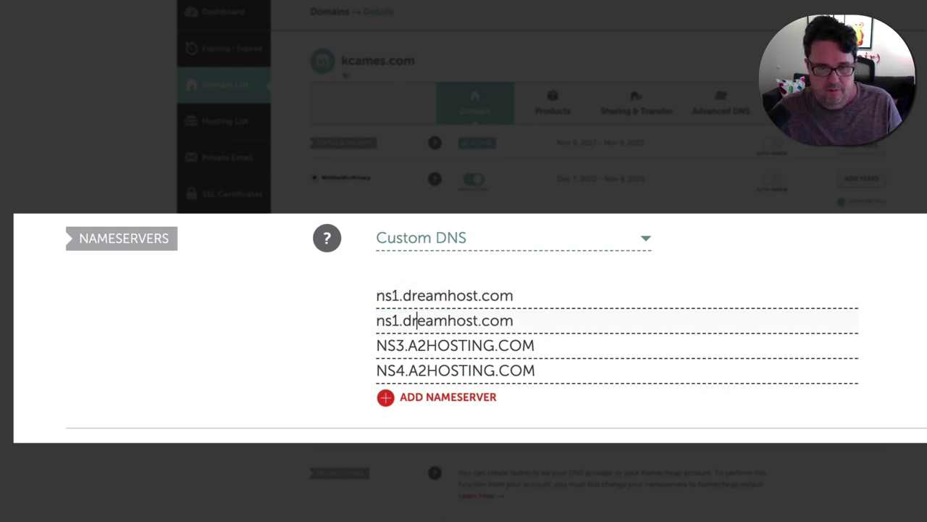
key("BackSpace")
type("2")
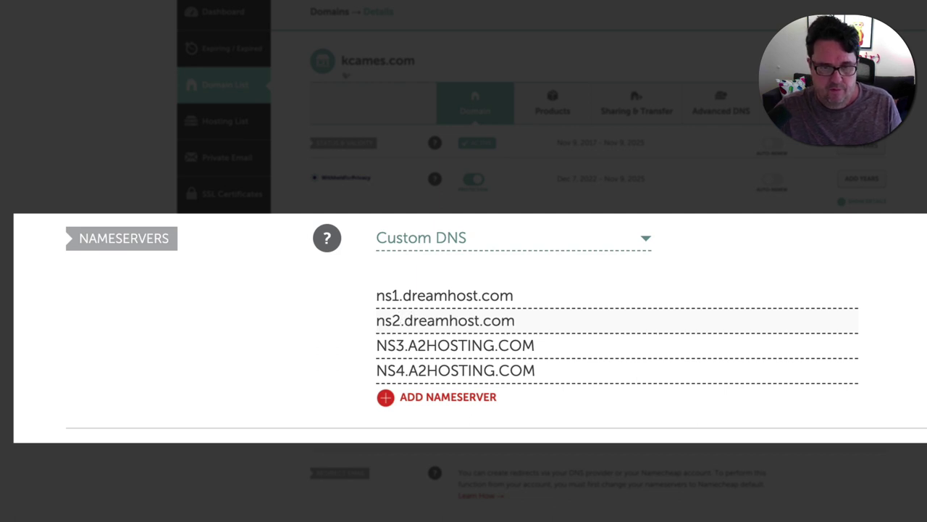
- Replace the third custom nameserver with ns3.dreamhost.com
key("End")
key("Tab")
key("ctrl+v")
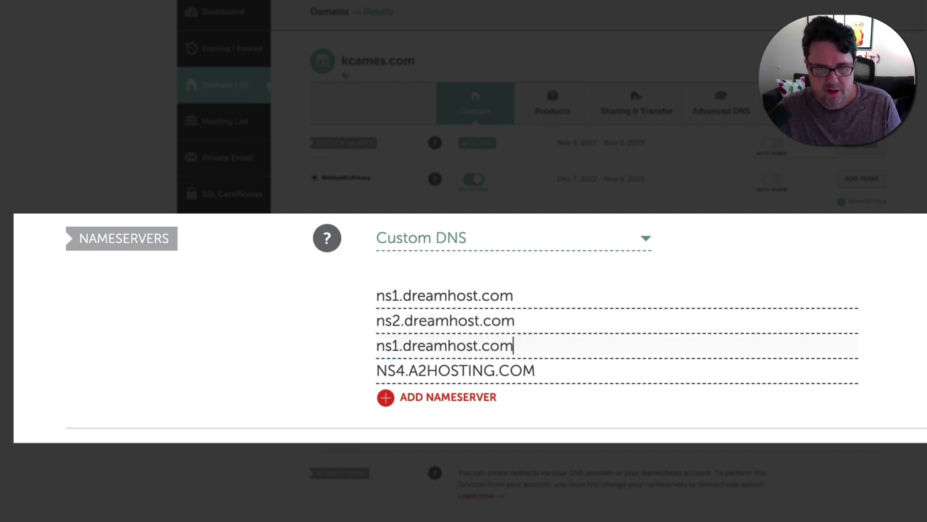
key("Left")
key("Left")
key("Left")
key("Left")
key("Left")
key("Left")
key("Left")
key("Left")
key("Left")
key("Left")
key("Left")
key("Left")
key("Left")
key("Left")
key("Left")
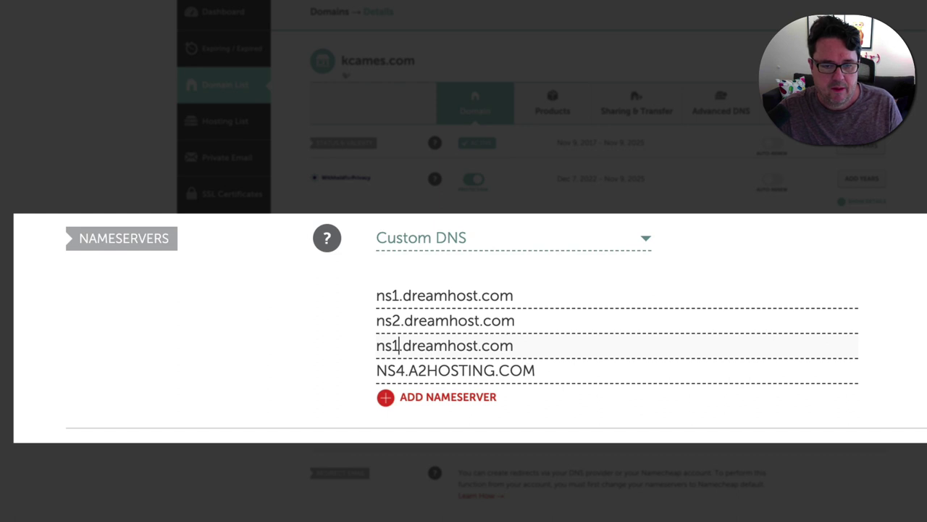
key("Right")
key("BackSpace")
type("3")
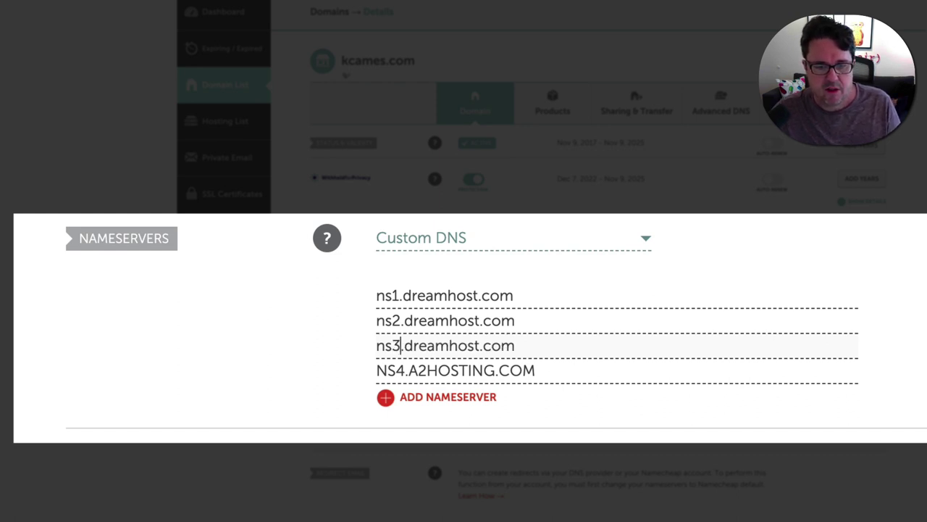
- Clear the fourth custom nameserver and save the nameserver changes for kcames.com
key("Tab")
key("BackSpace")
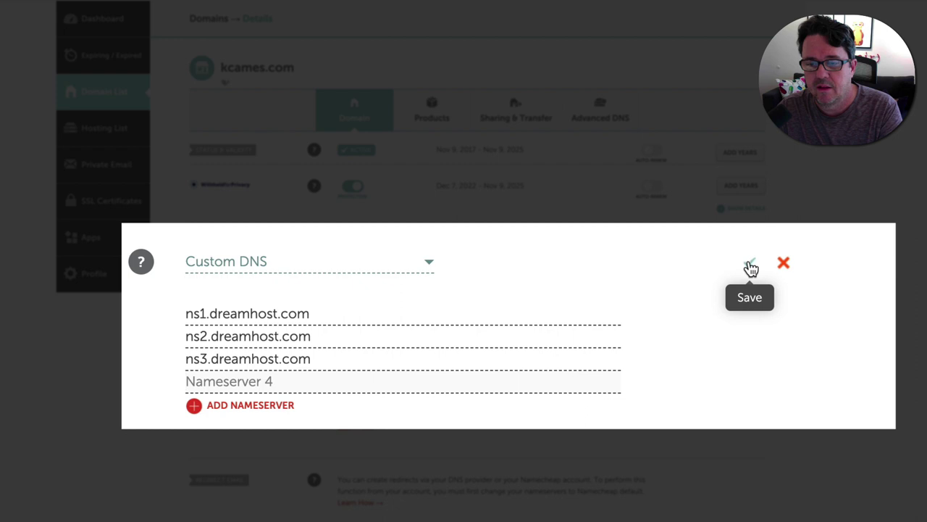
left_click(756, 286)
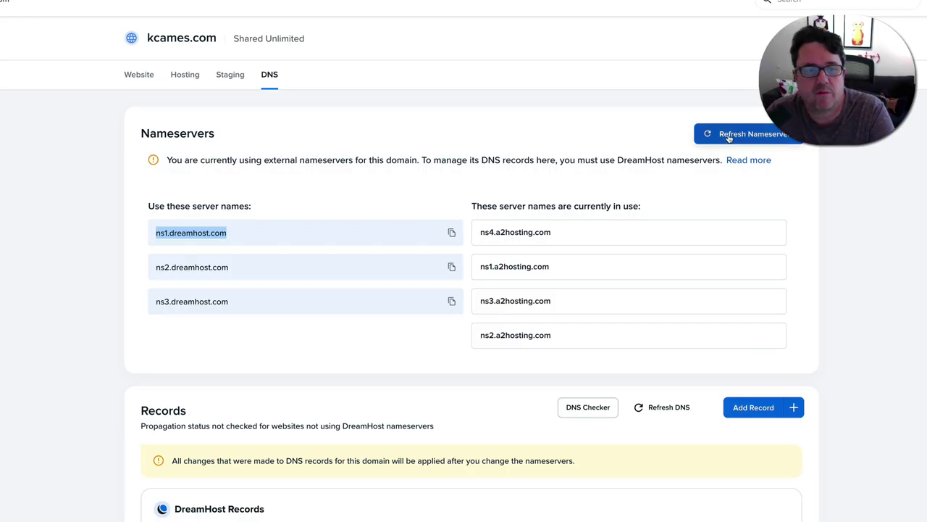
- Switch to DreamHost, refresh the nameservers of kcames.com, and review the server names currently in use
left_click(729, 136)
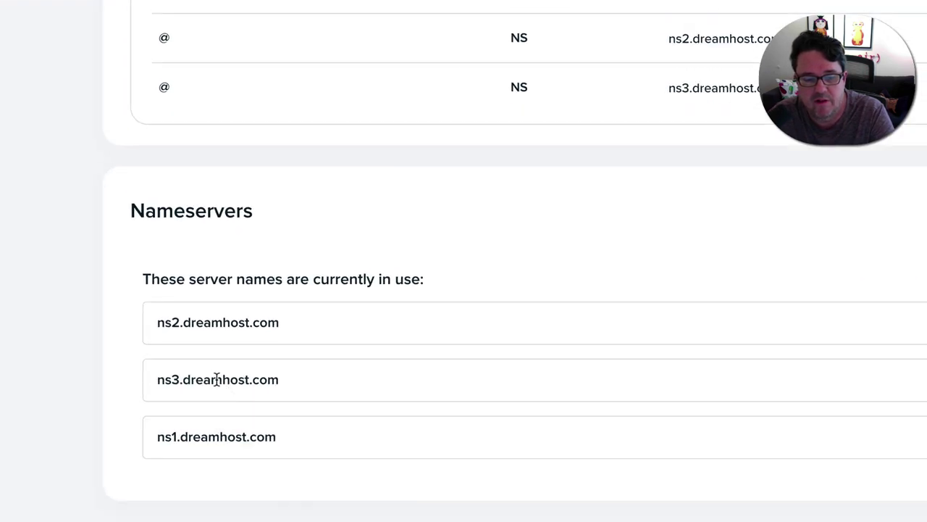
scroll(213, 379, "up", 3)
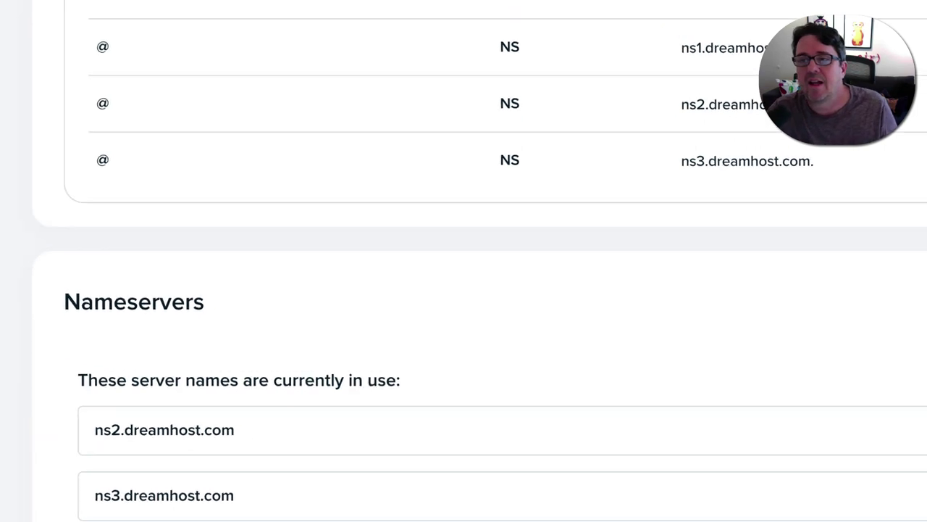
- Look up kcames.com with the ICANN registration data lookup tool to check its nameservers, and check the domain propagation status in DreamHost
key("ctrl+t")
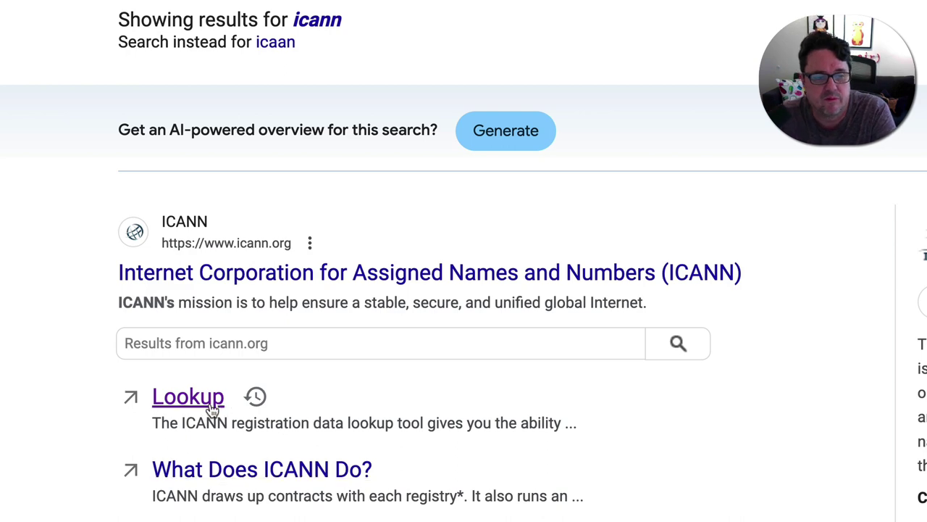
left_click(202, 400)
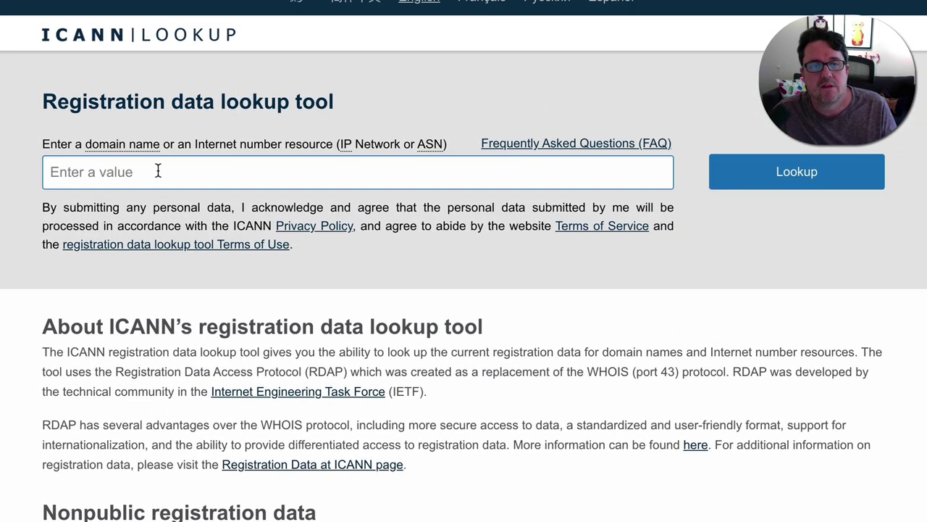
left_click(158, 172)
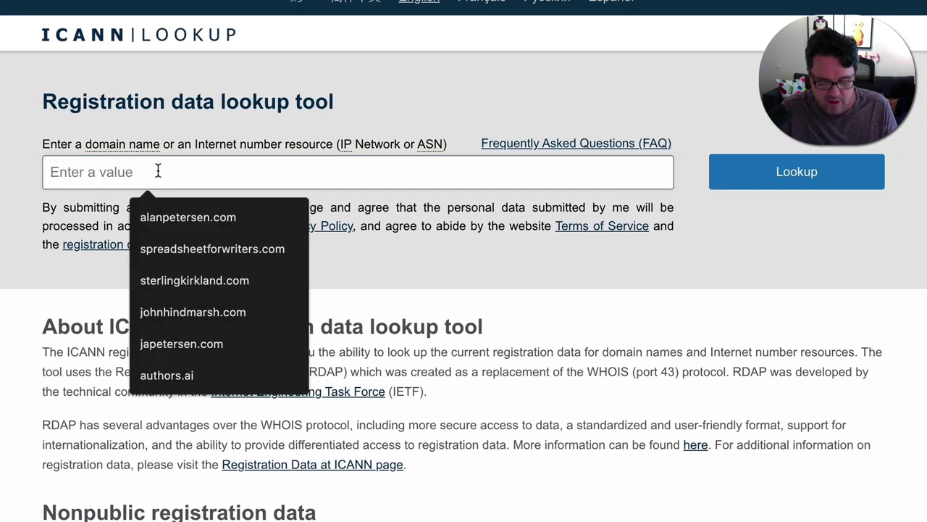
type("j")
key("BackSpace")
type("kcames.com")
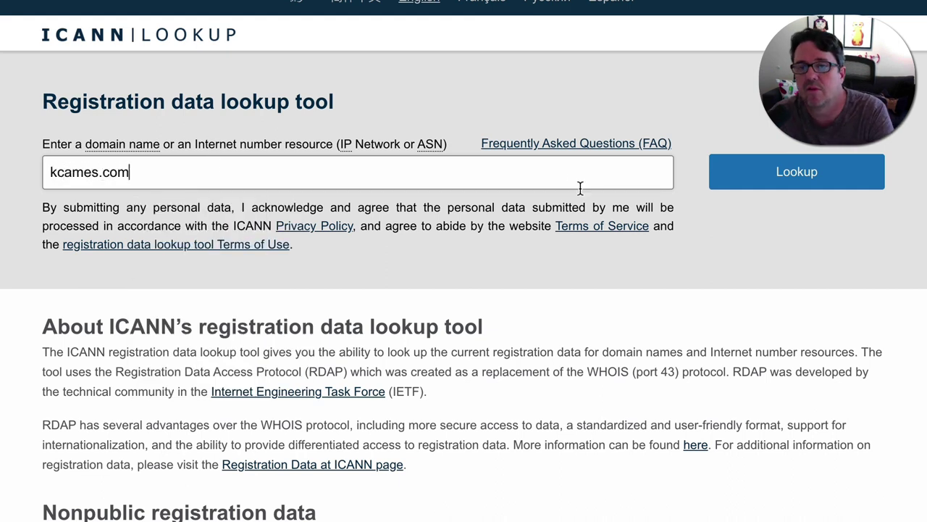
left_click(813, 171)
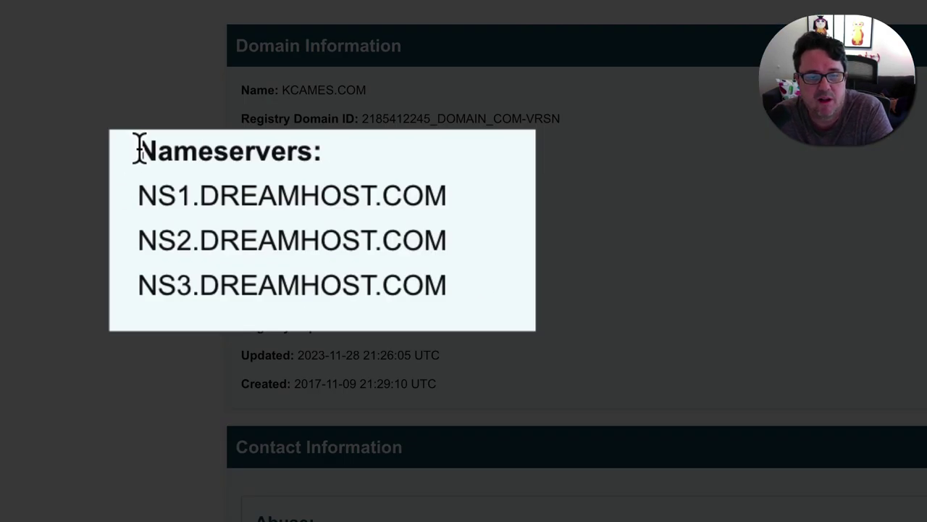
left_click_drag(57, 209, 231, 282)
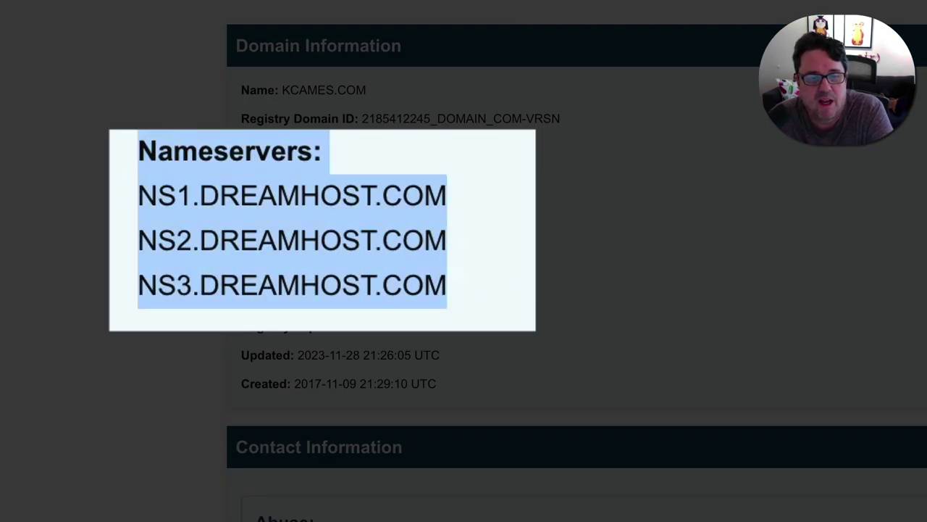
left_click(406, 267)
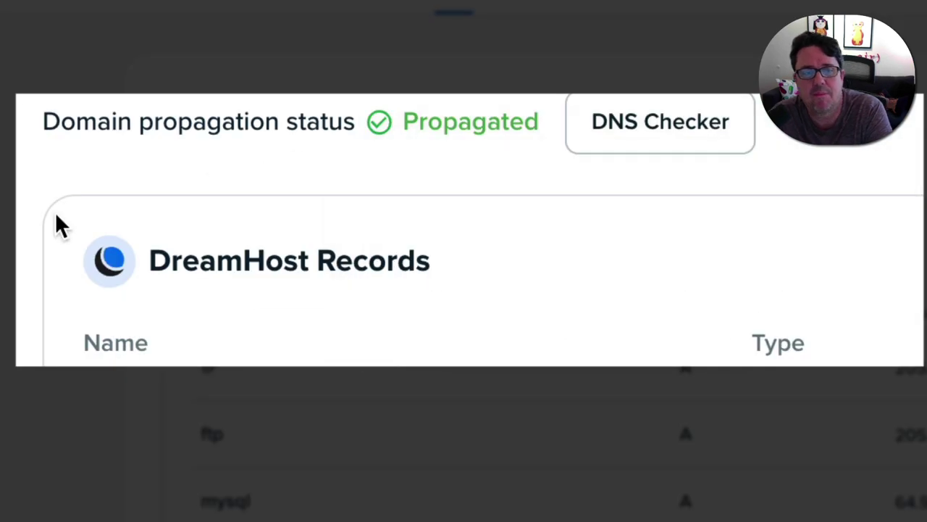
mouse_move(473, 134)
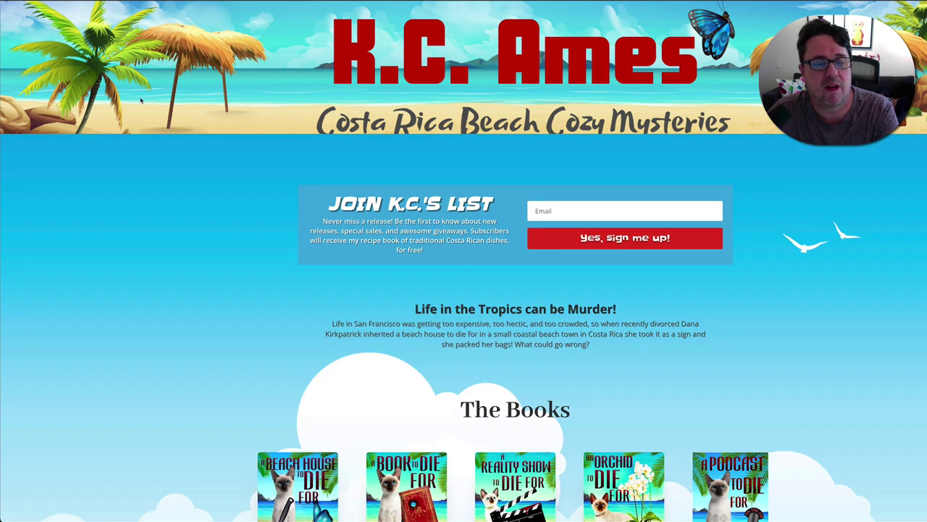
- Examine the live kcames.com site's home, Books and Contact pages to check that the migrated content works
scroll(275, 155, "down", 8)
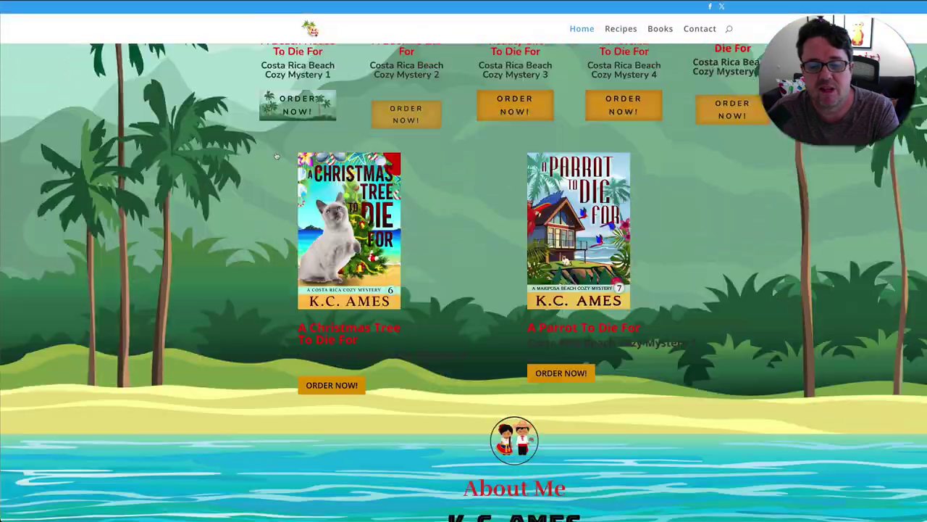
scroll(276, 155, "down", 5)
scroll(276, 156, "up", 12)
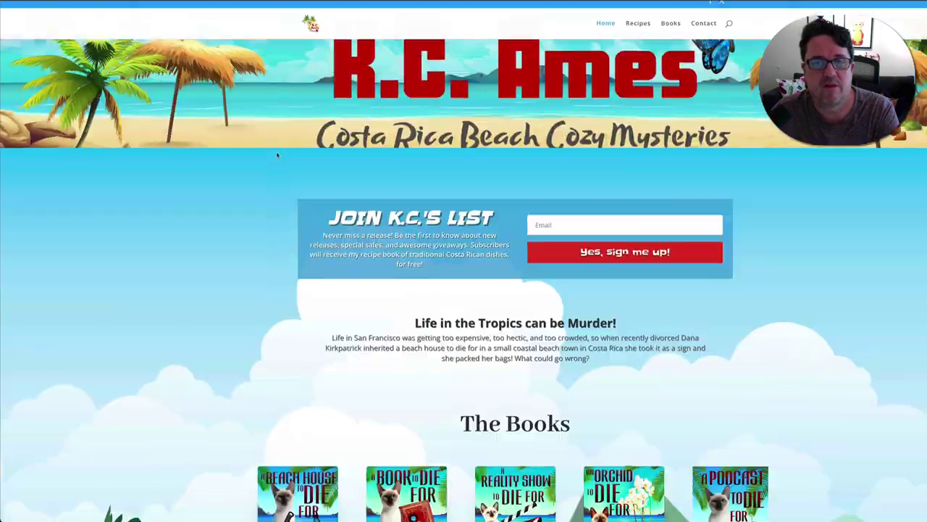
scroll(277, 155, "down", 5)
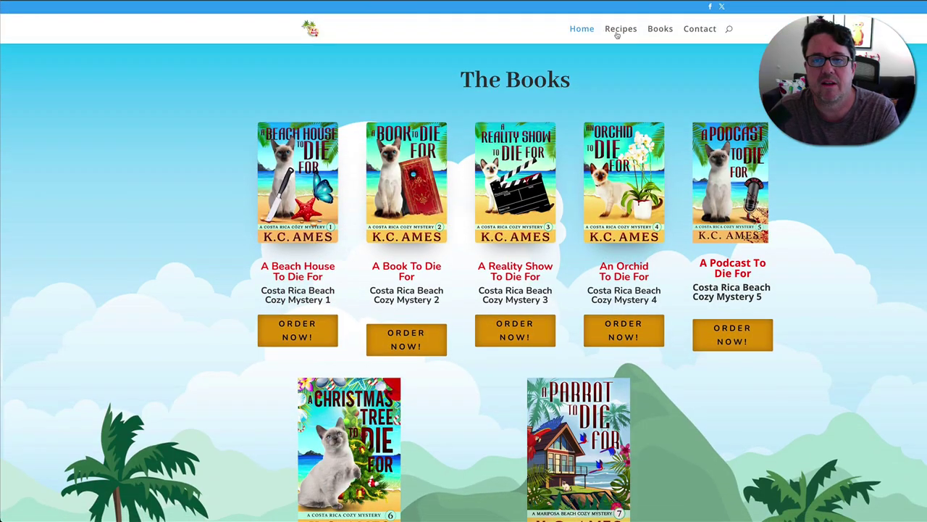
left_click(658, 29)
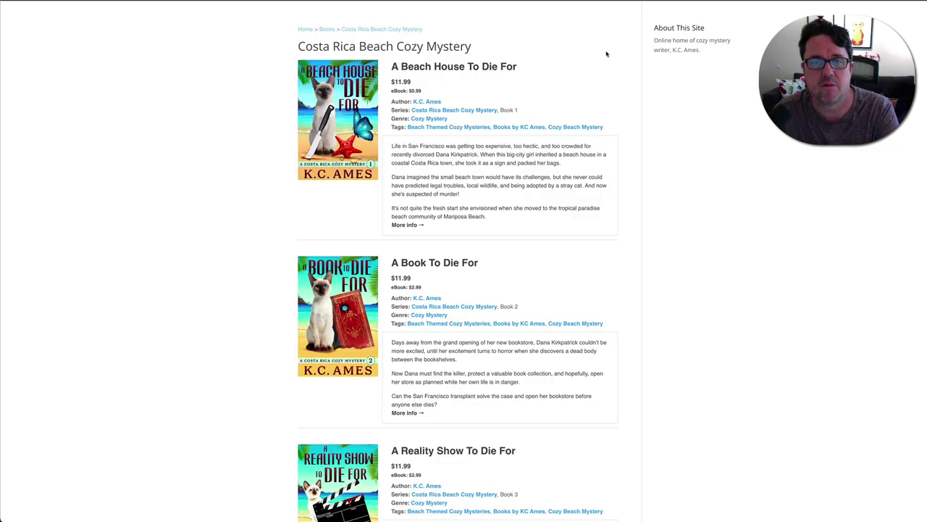
left_click(307, 29)
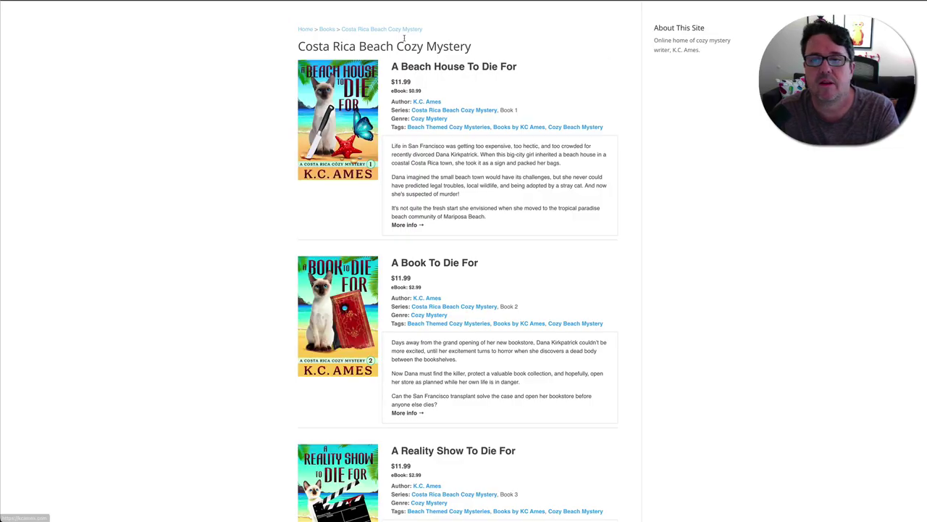
scroll(613, 61, "down", 4)
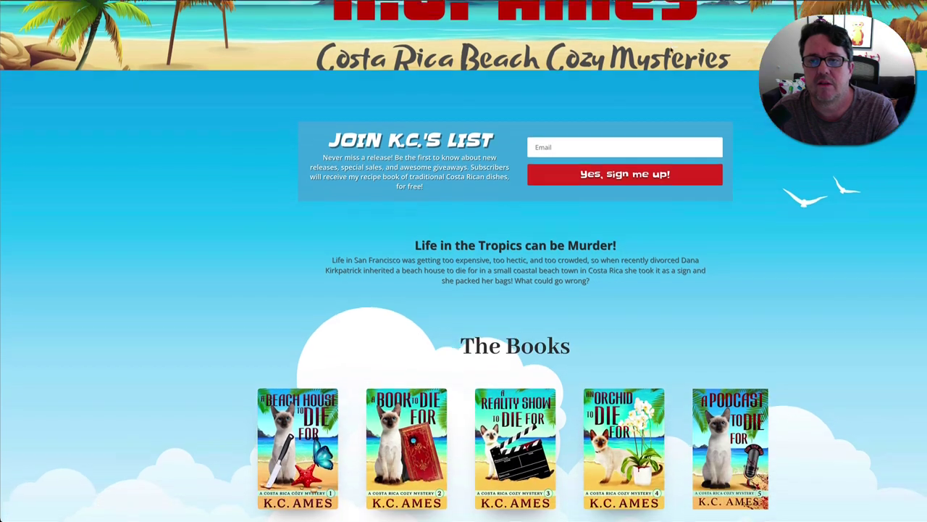
scroll(671, 51, "down", 2)
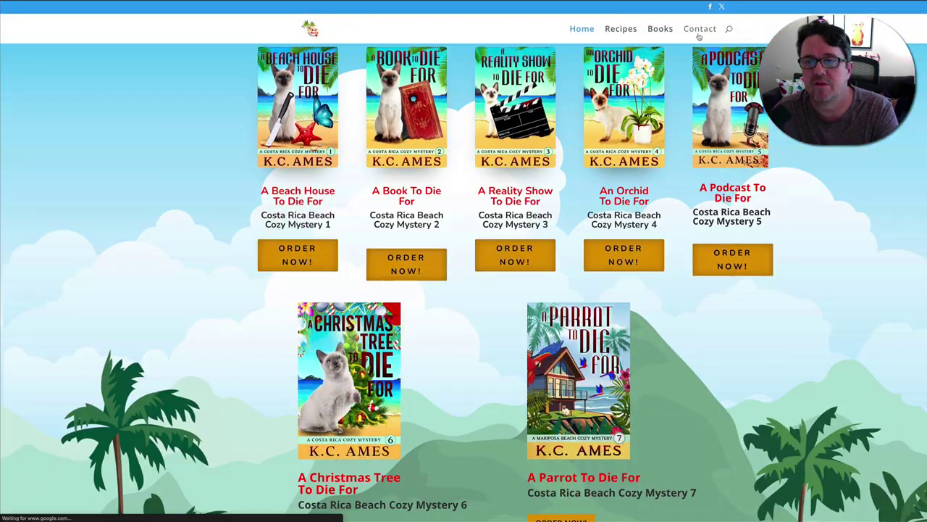
left_click(699, 31)
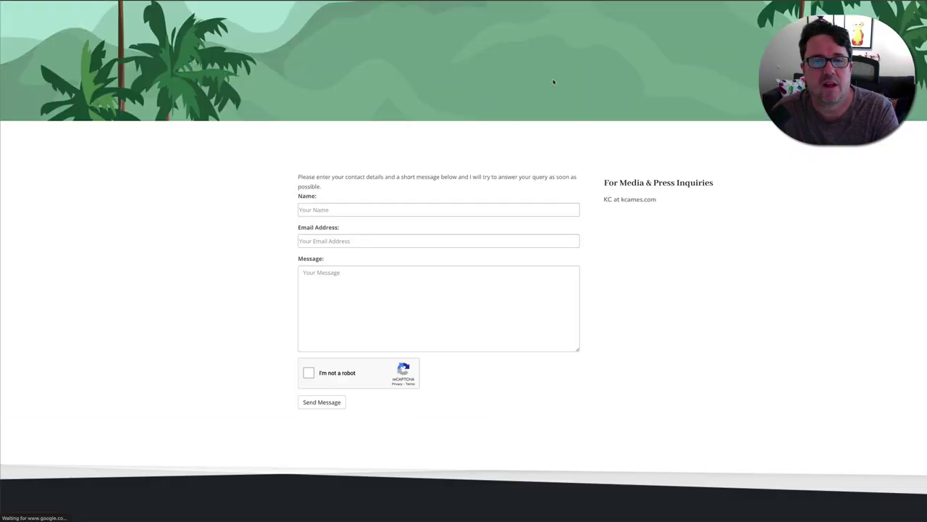
scroll(434, 69, "down", 4)
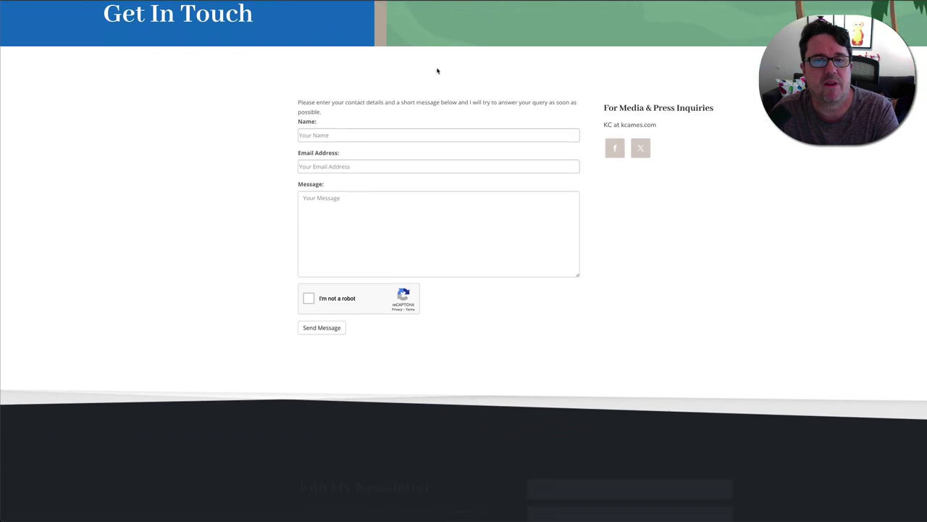
scroll(437, 70, "up", 4)
scroll(471, 58, "down", 3)
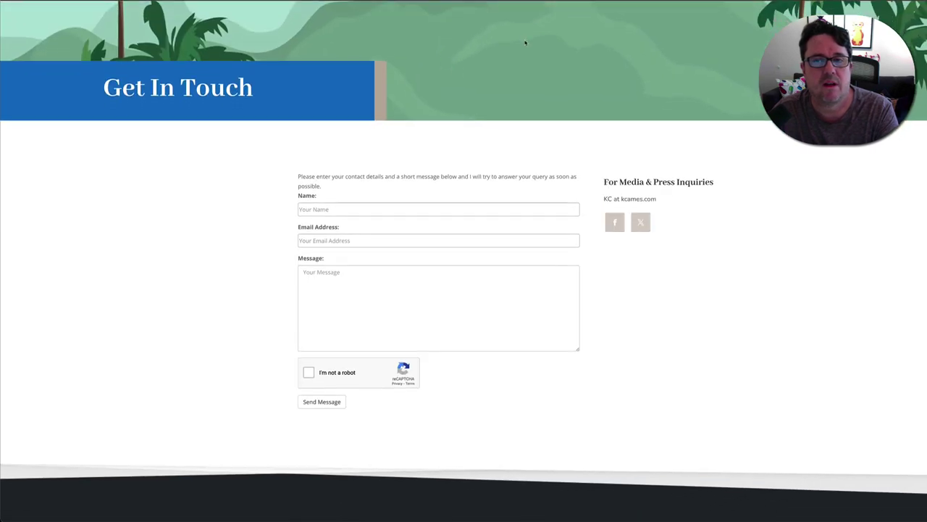
left_click(584, 28)
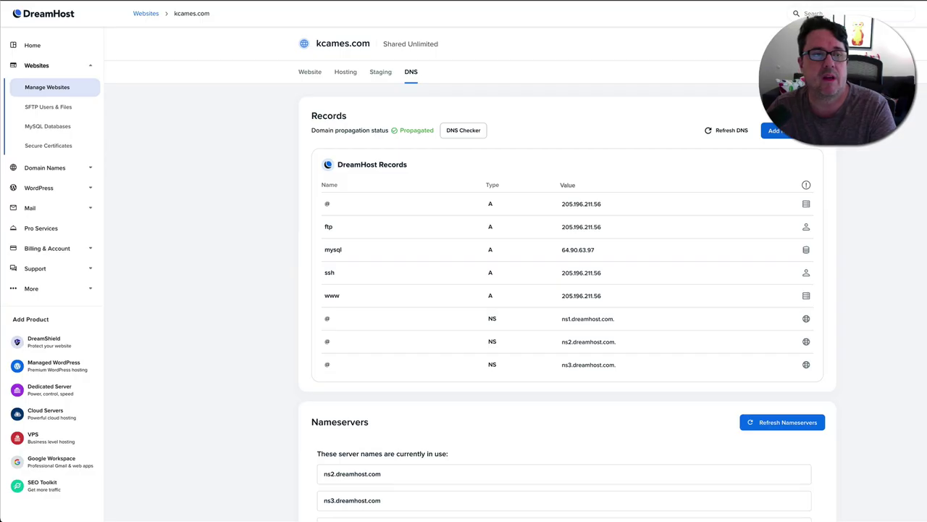
- Open the management settings of kcames.com from the website list and start adding an SSL/TLS certificate to the site
left_click(139, 12)
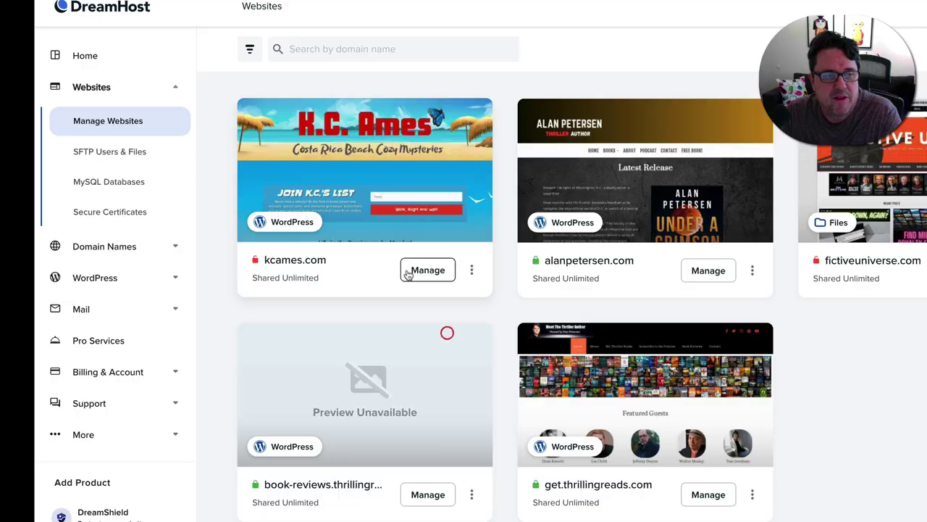
left_click(451, 339)
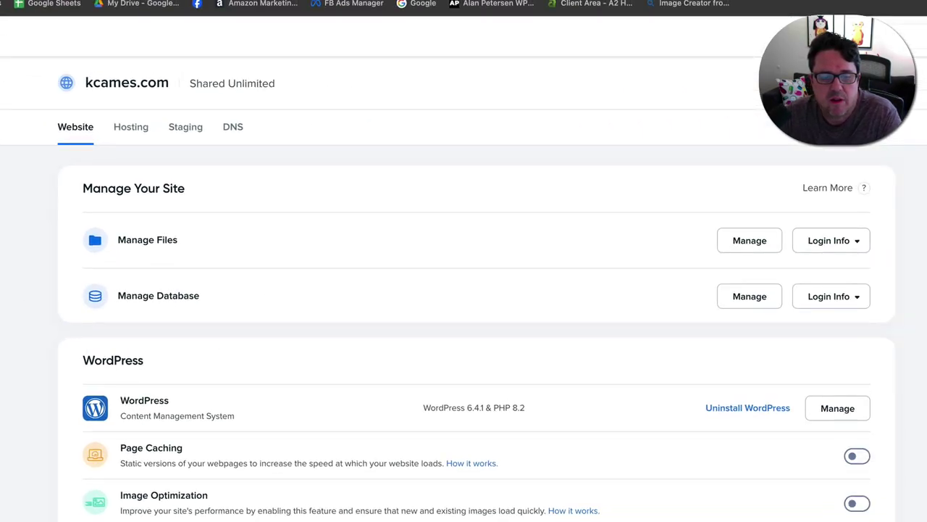
scroll(464, 289, "down", 10)
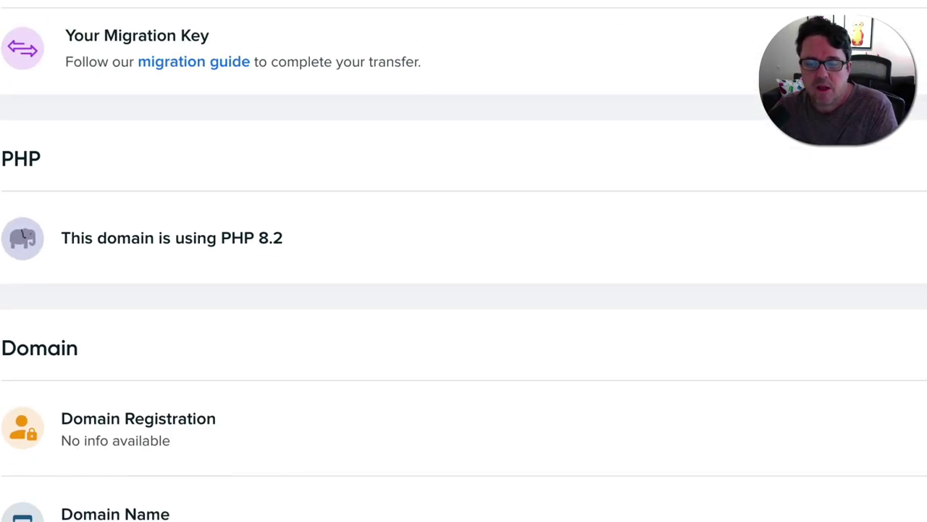
scroll(463, 290, "down", 10)
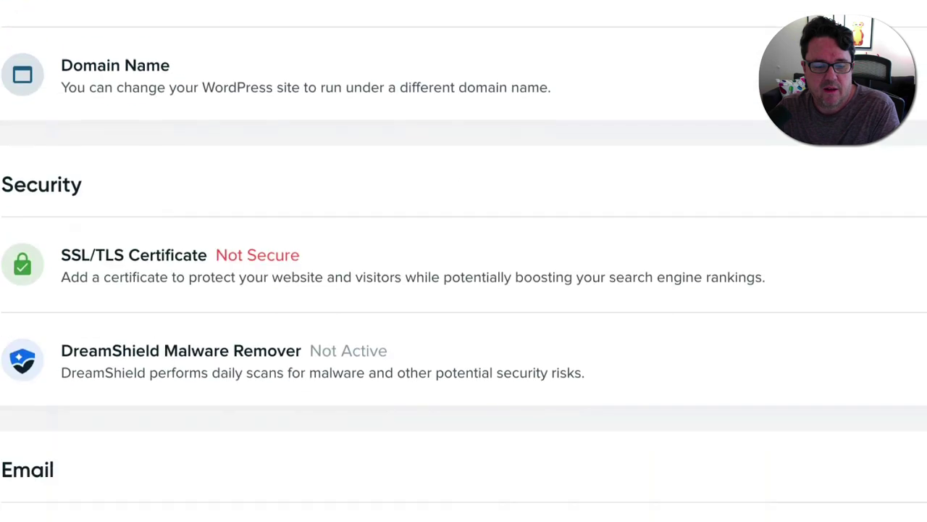
scroll(464, 290, "down", 1)
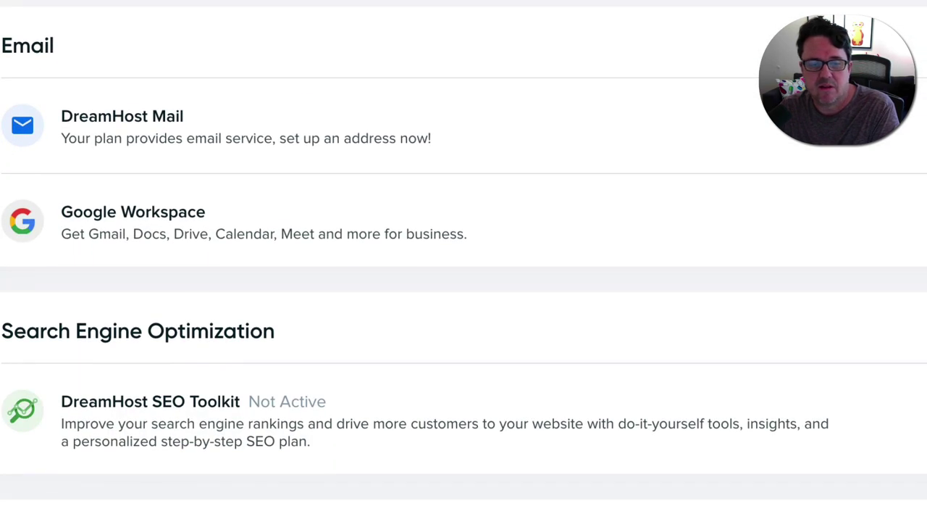
scroll(464, 290, "up", 8)
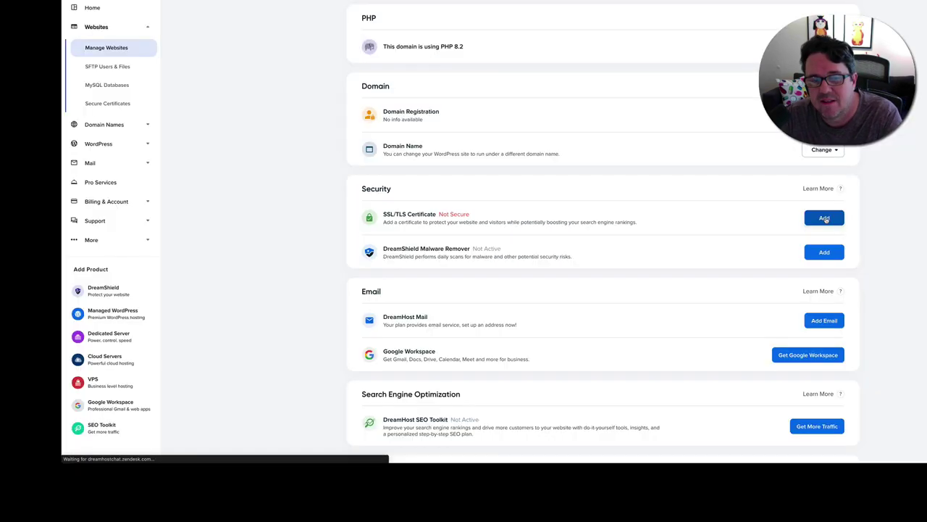
left_click(825, 218)
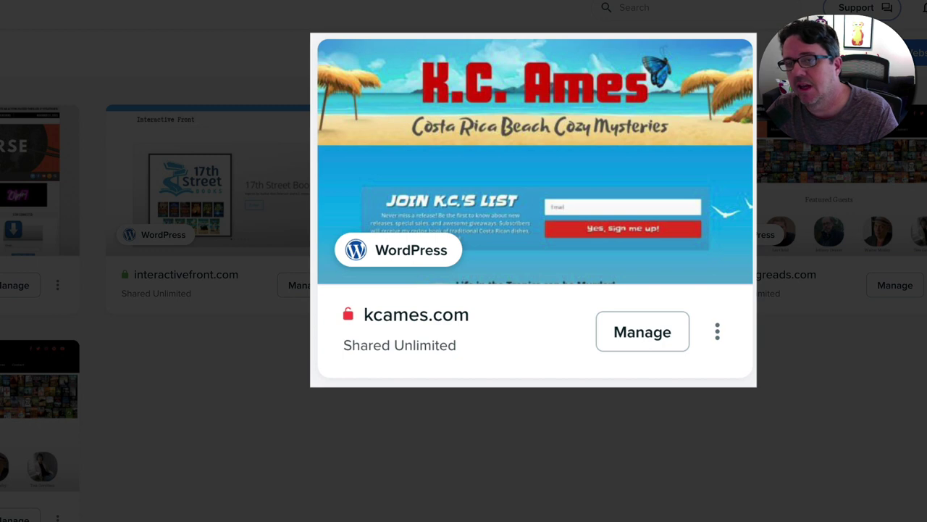
- Compare the secure hosting status of kcames.com with that of thrillingreads.com in the website list
mouse_move(355, 326)
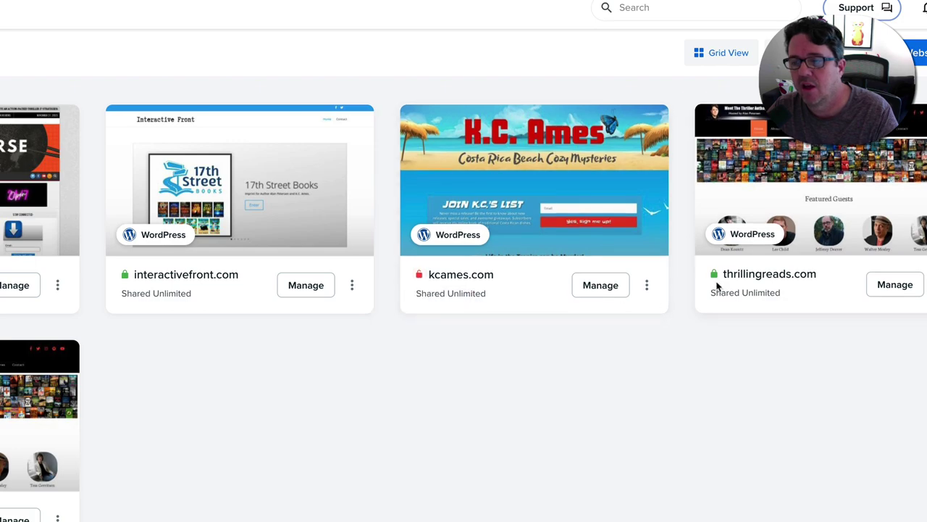
mouse_move(712, 276)
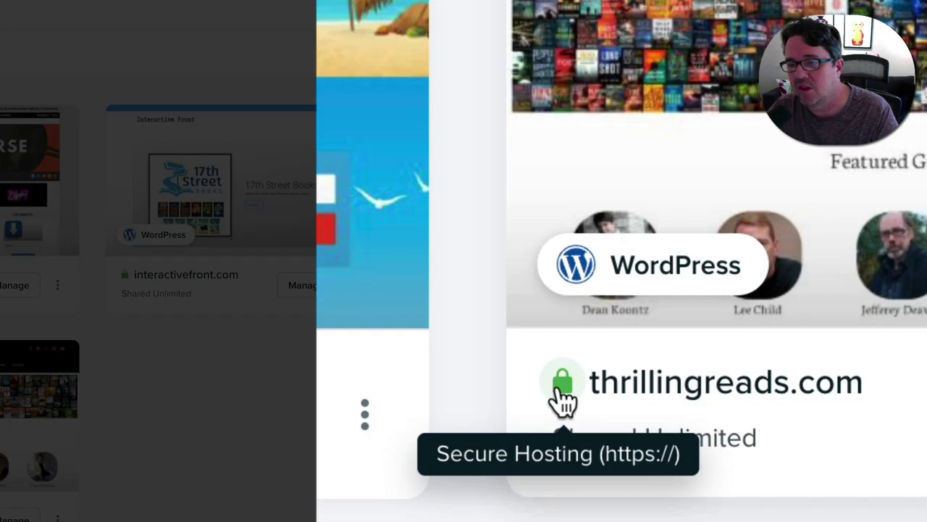